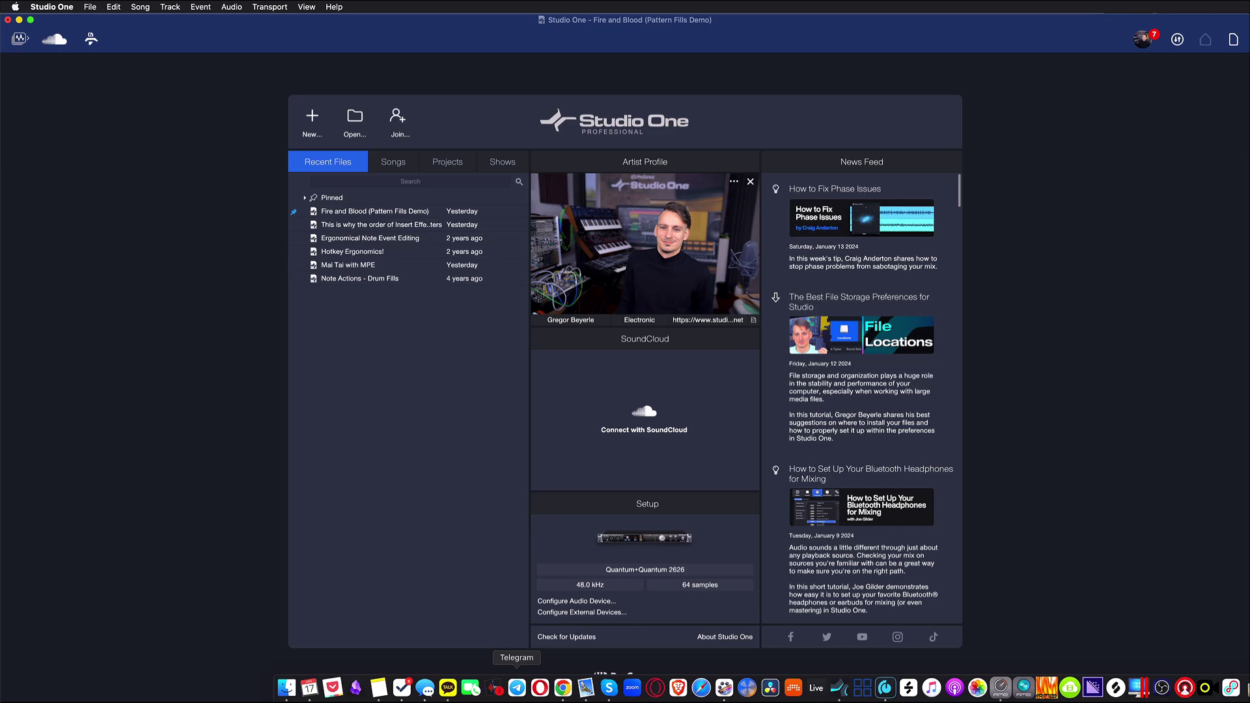
Filter the Studio One+ Products page to the three Studio One Add-Ons, then return to Studio One.
{"action": "left_click", "coordinate": [557, 692]}
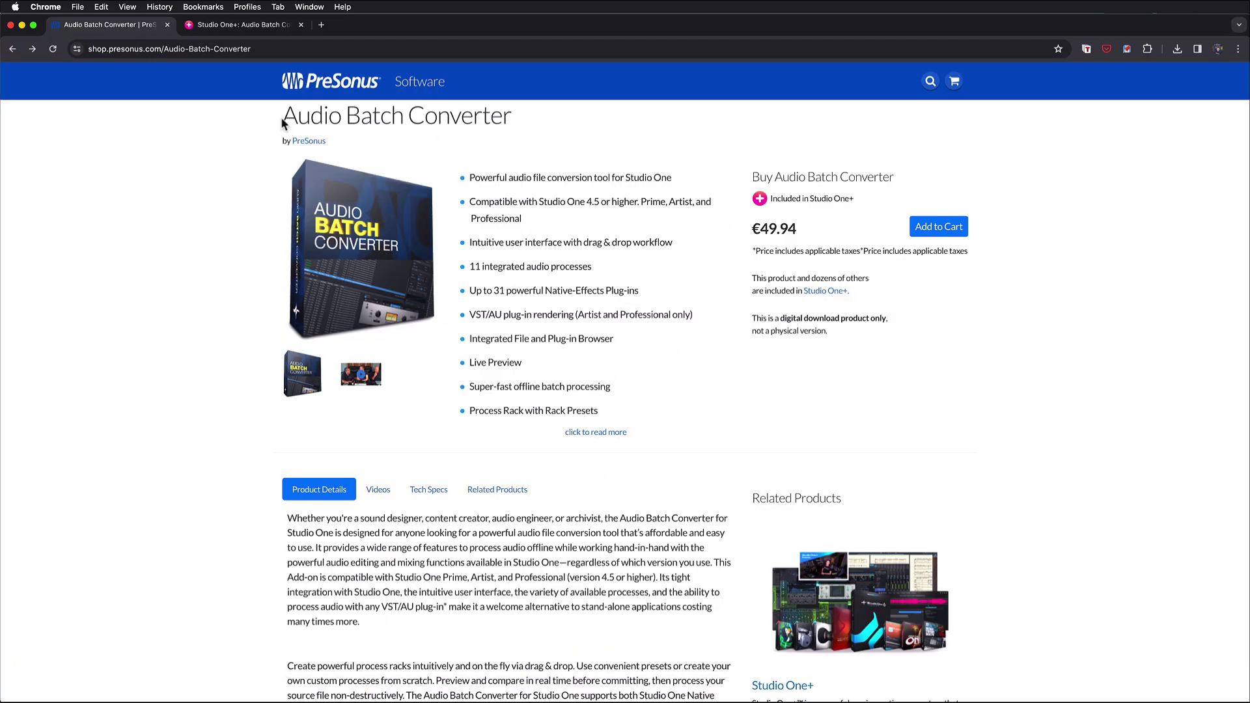
{"action": "left_click_drag", "start_coordinate": [283, 124], "coordinate": [511, 121]}
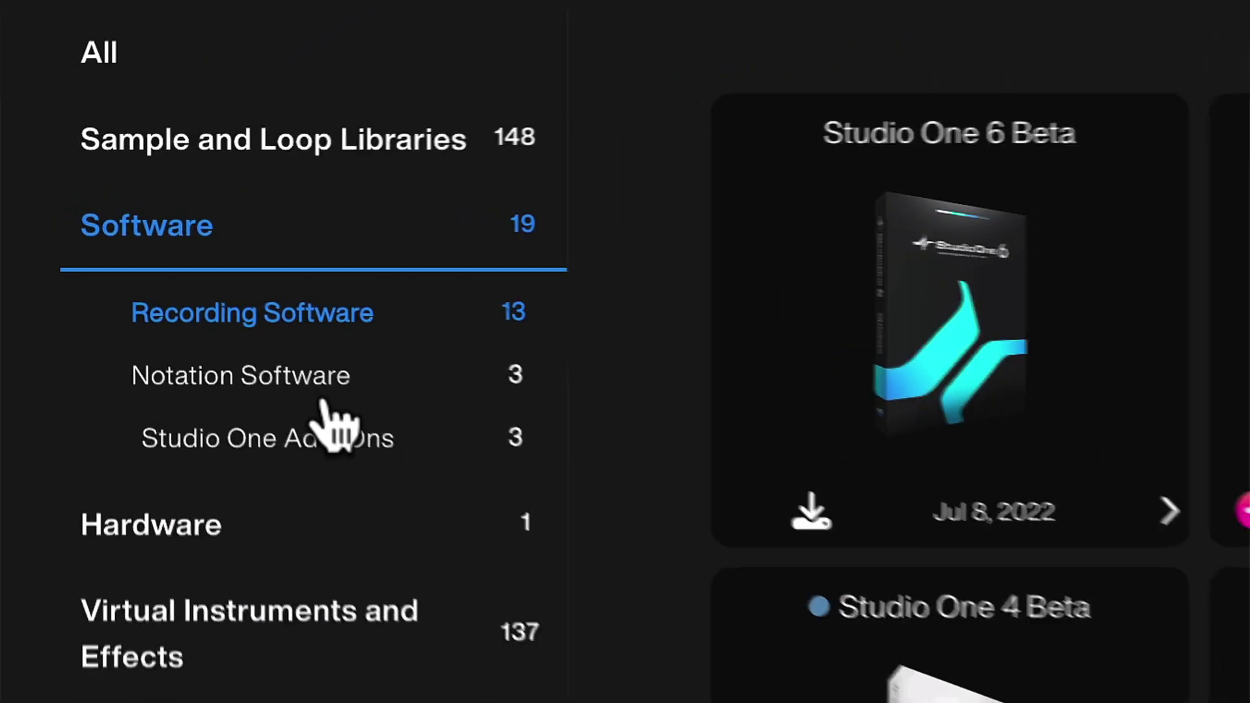
{"action": "left_click", "coordinate": [311, 442]}
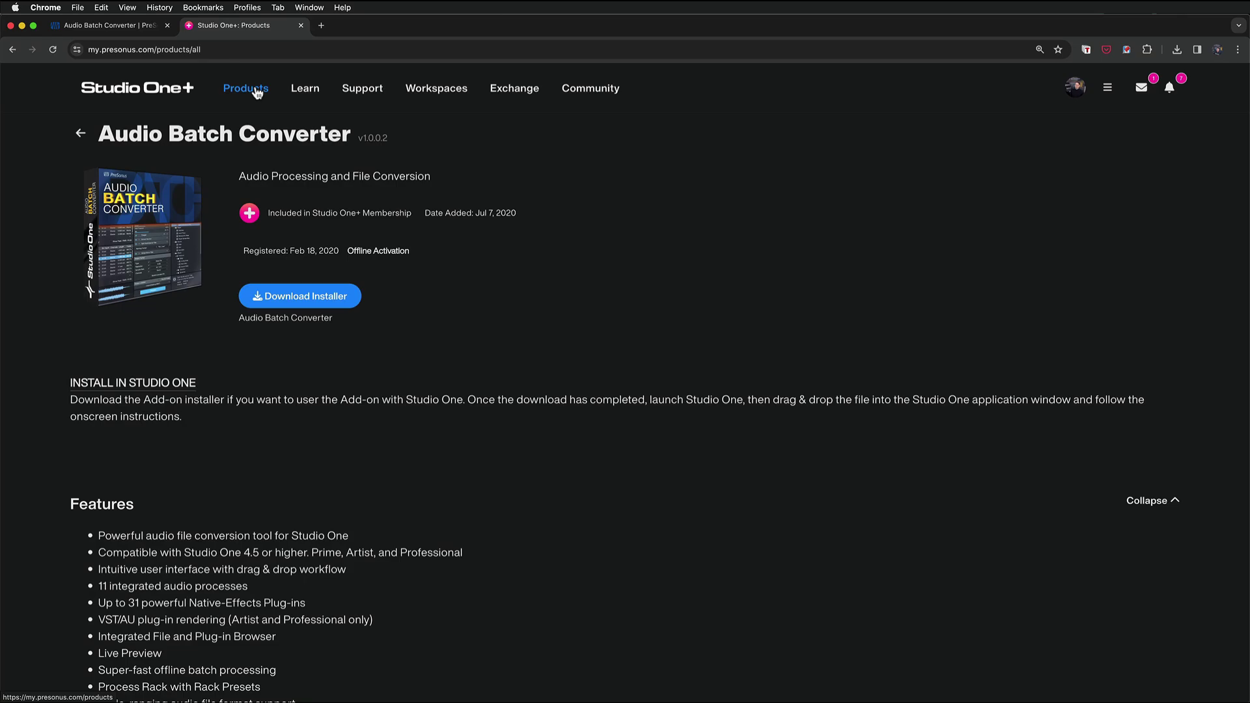
{"action": "left_click", "coordinate": [257, 93]}
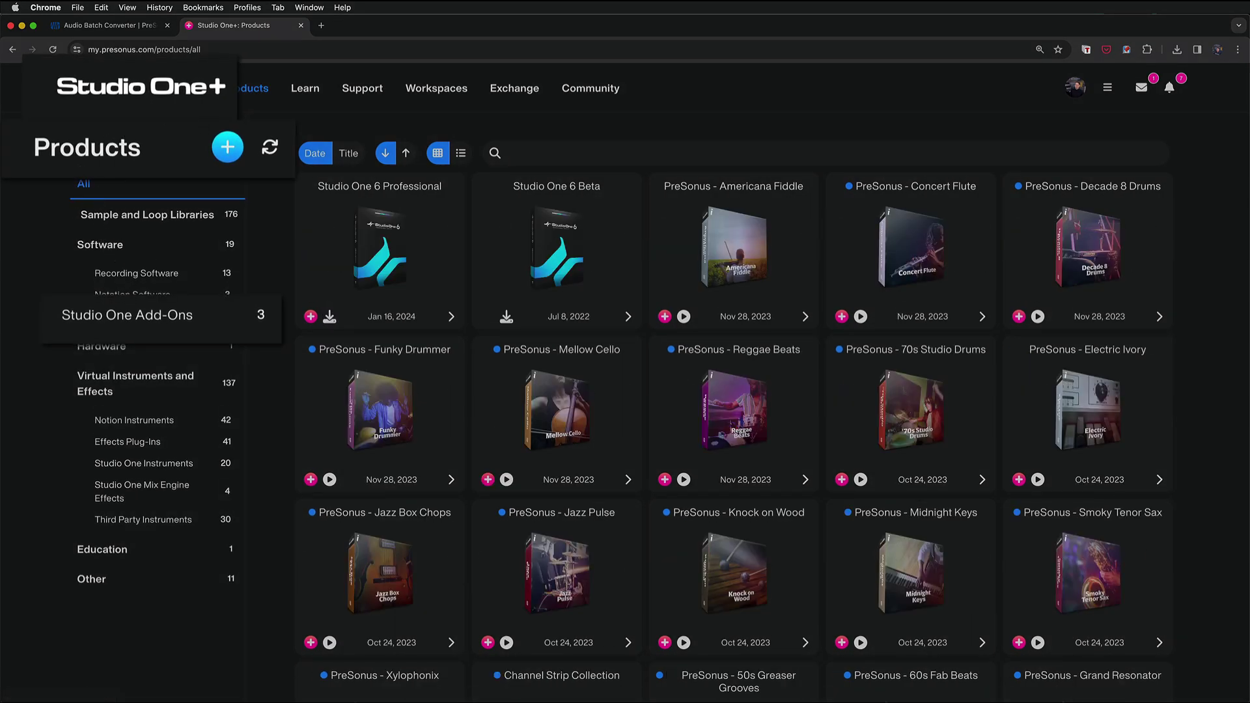
{"action": "left_click", "coordinate": [115, 329]}
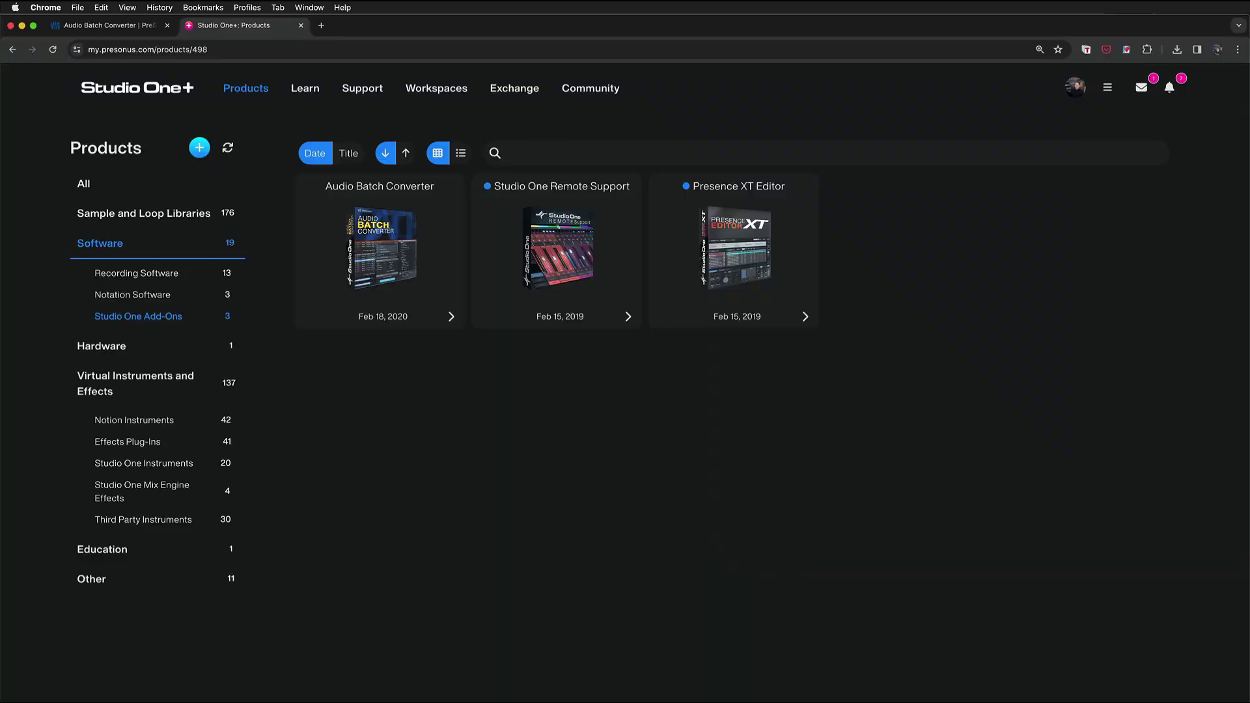
{"action": "left_click", "coordinate": [838, 688]}
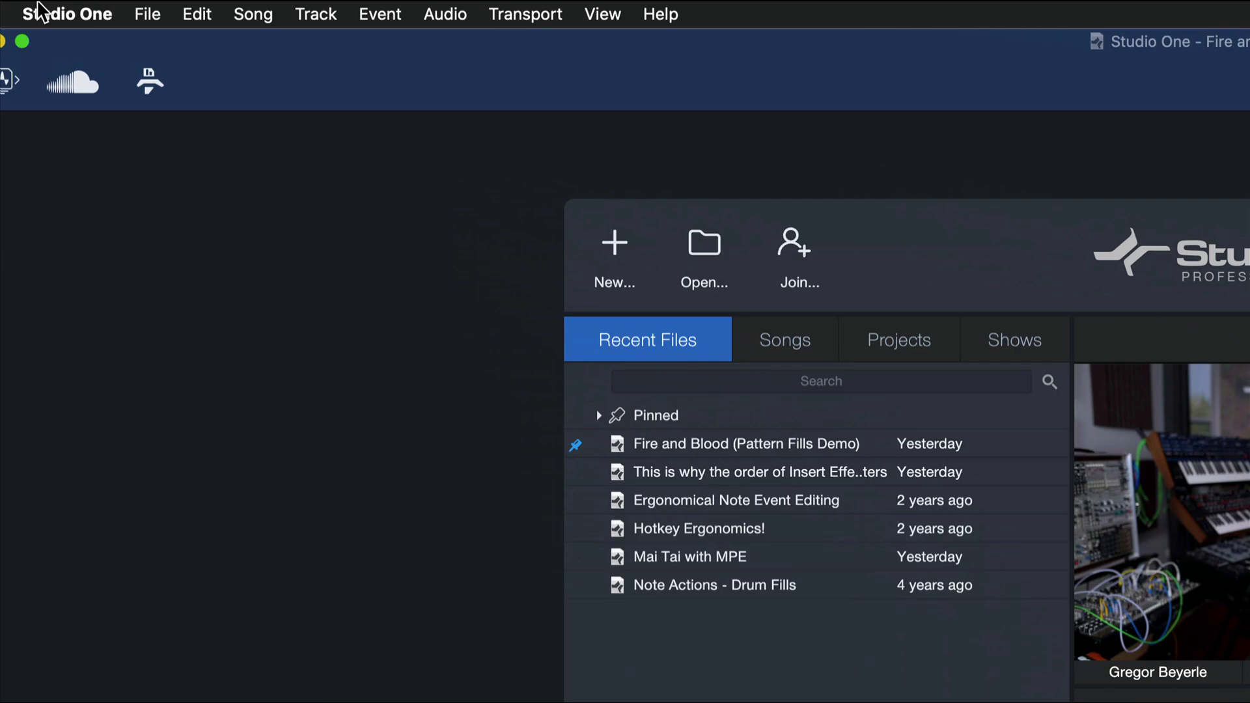
{"action": "left_click", "coordinate": [40, 7]}
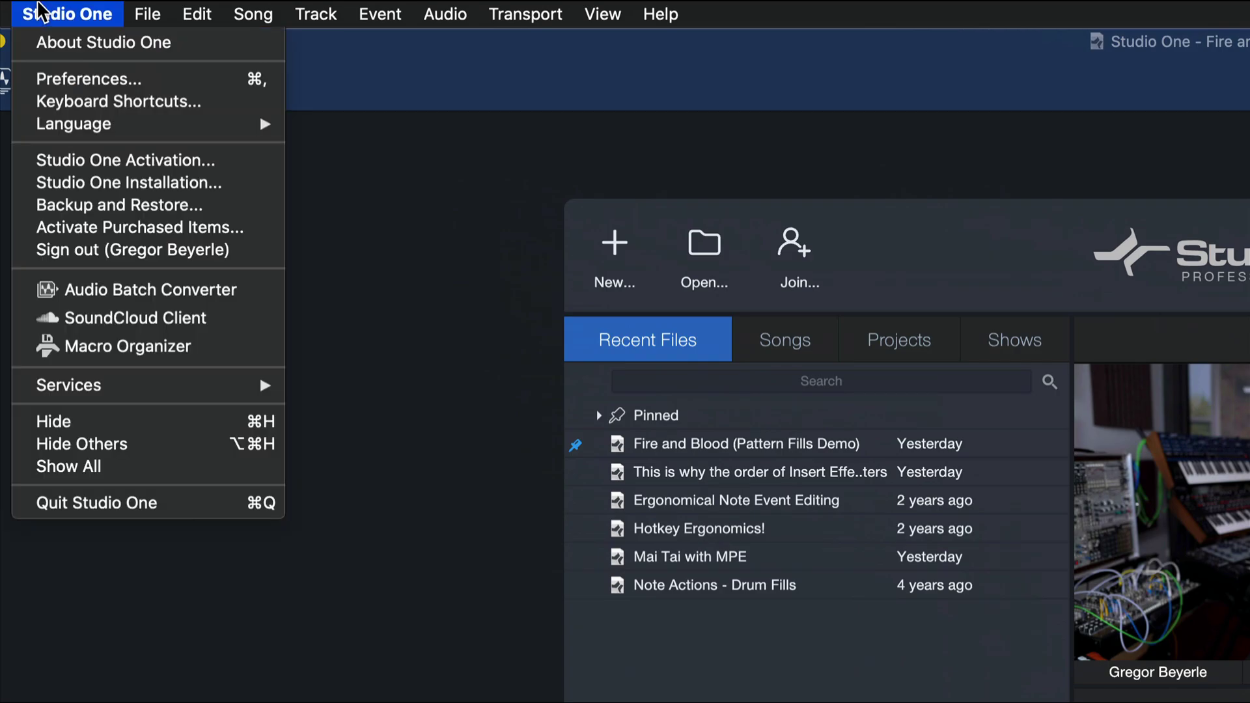
{"action": "left_click", "coordinate": [106, 177]}
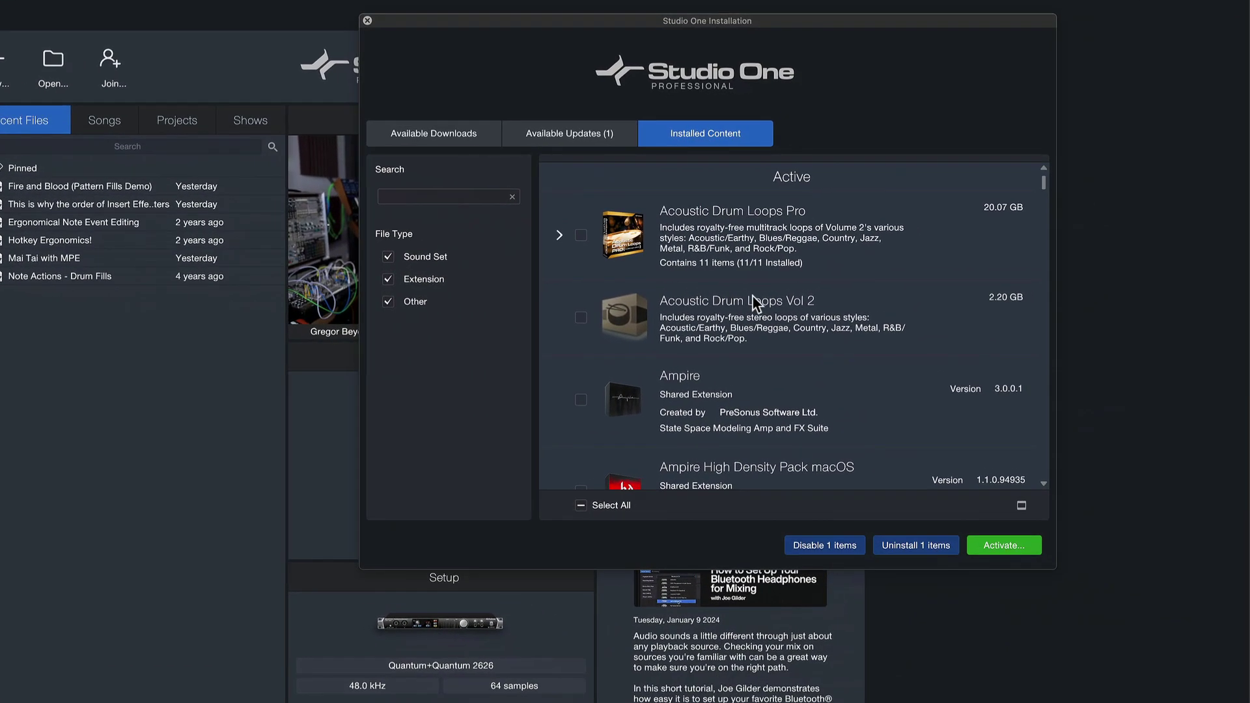
{"action": "scroll", "coordinate": [752, 295], "scroll_direction": "down", "scroll_amount": 6}
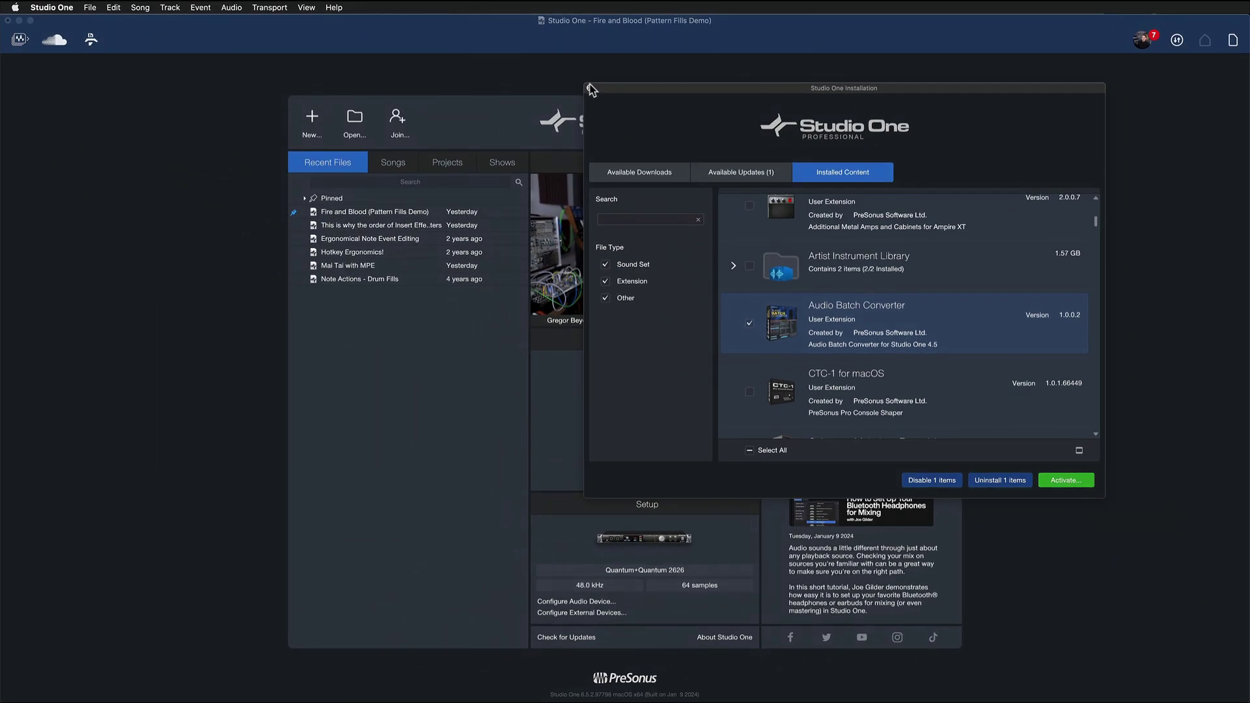
{"action": "left_click", "coordinate": [589, 87]}
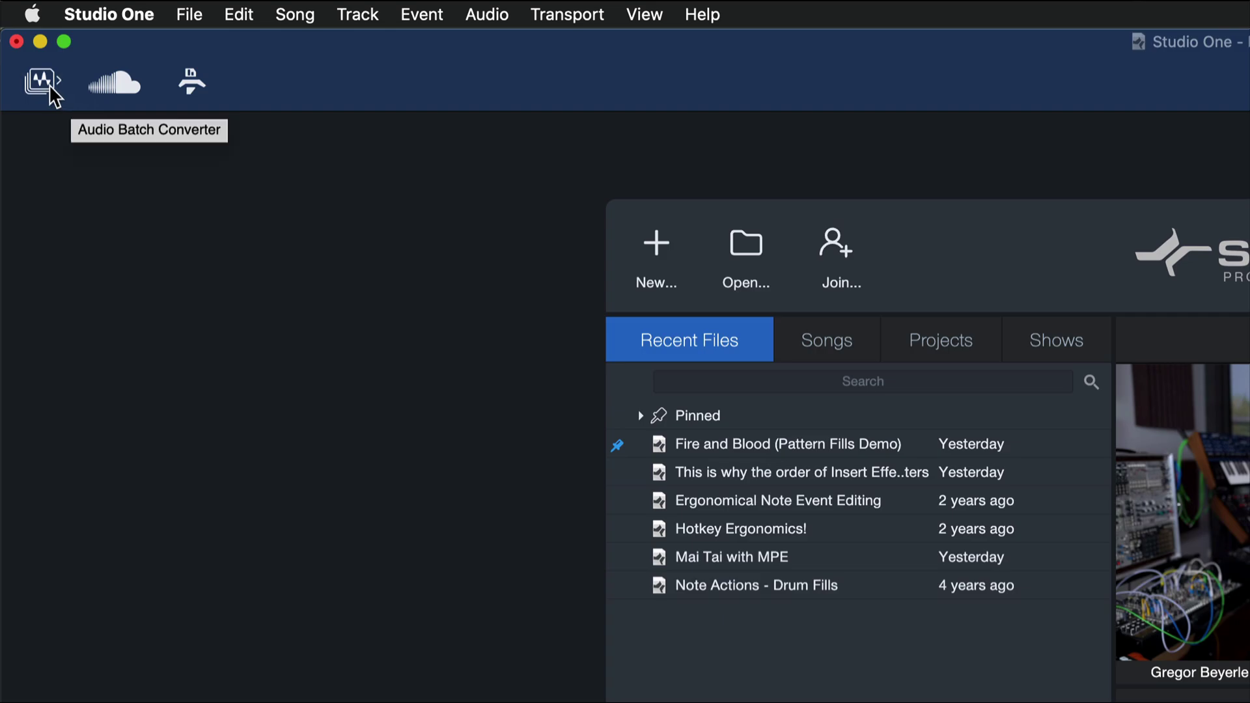
Open the Audio Batch Converter with its empty source list and Format, Repair, Volume, Effects categories.
{"action": "left_click", "coordinate": [49, 84]}
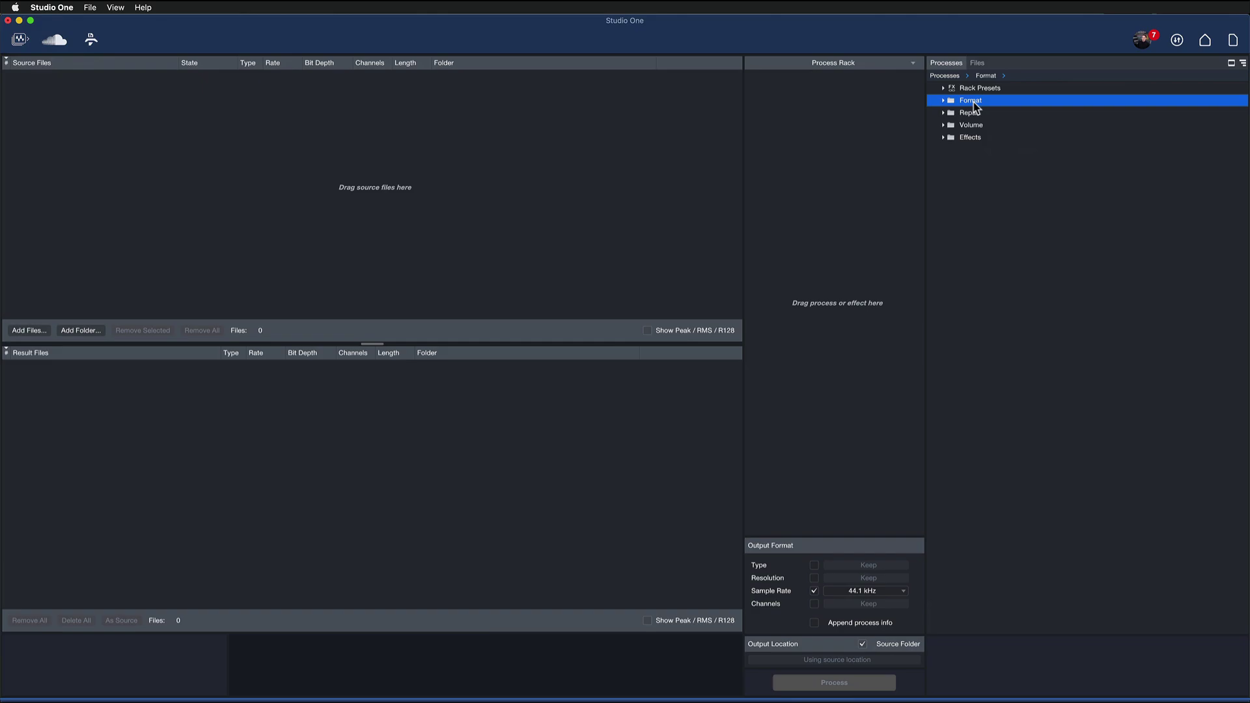
{"action": "left_click", "coordinate": [993, 178]}
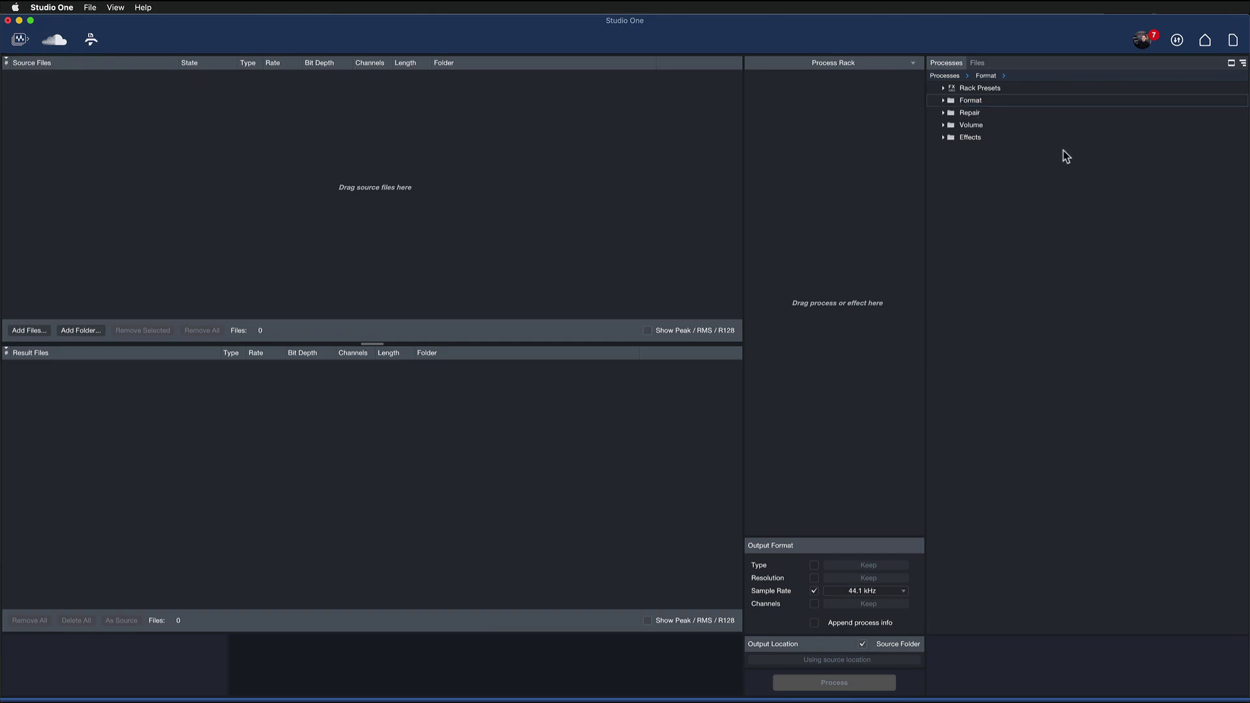
{"action": "left_click", "coordinate": [1205, 41]}
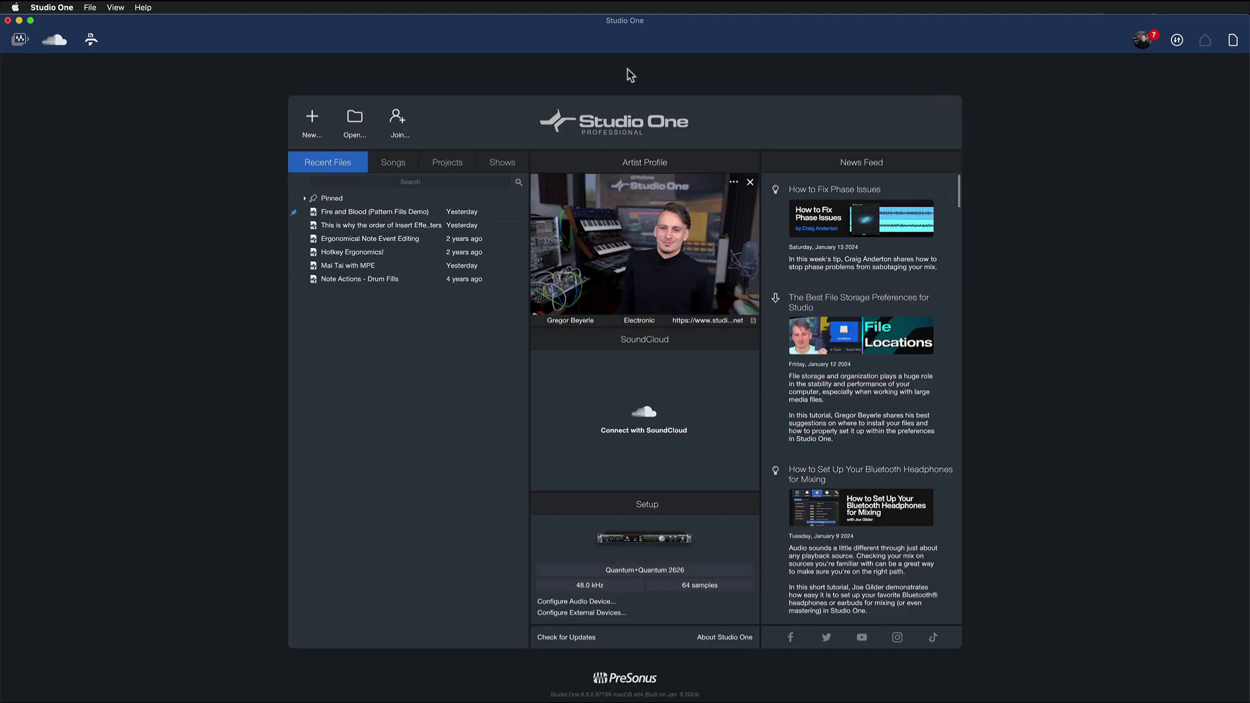
{"action": "left_click", "coordinate": [17, 40]}
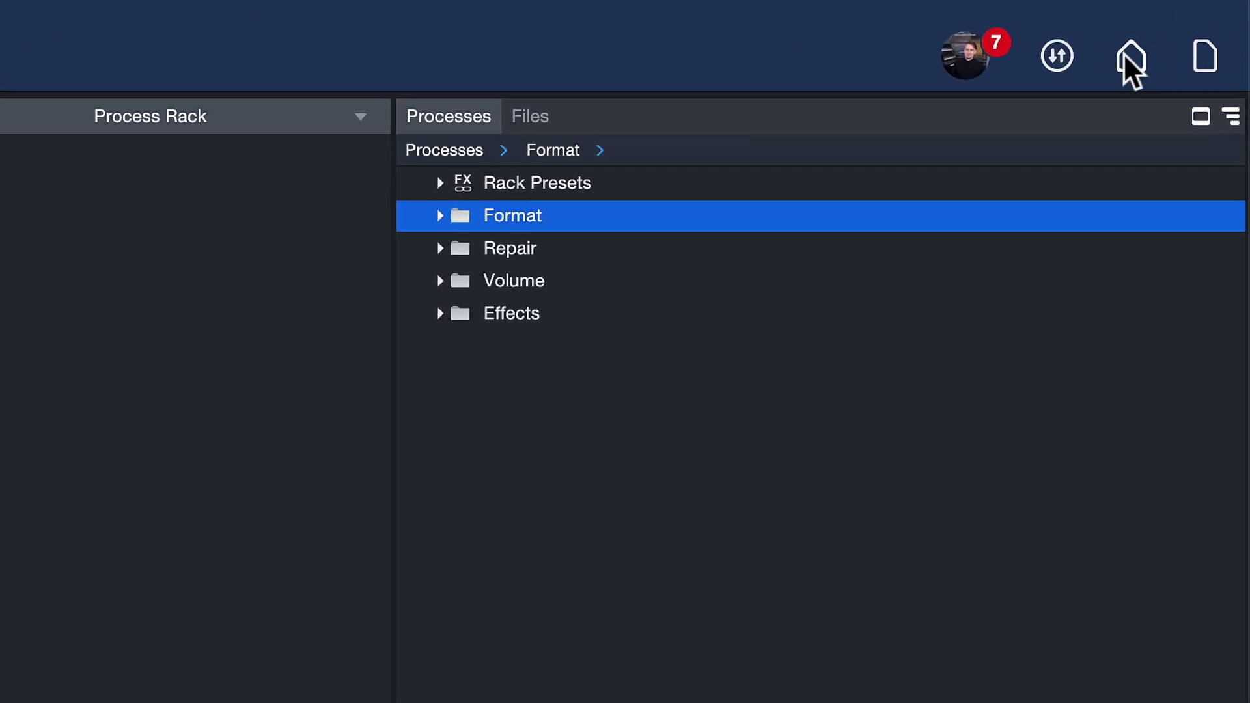
Switch to the Fire and Blood song and show the browser's Files view.
{"action": "left_click", "coordinate": [1195, 57]}
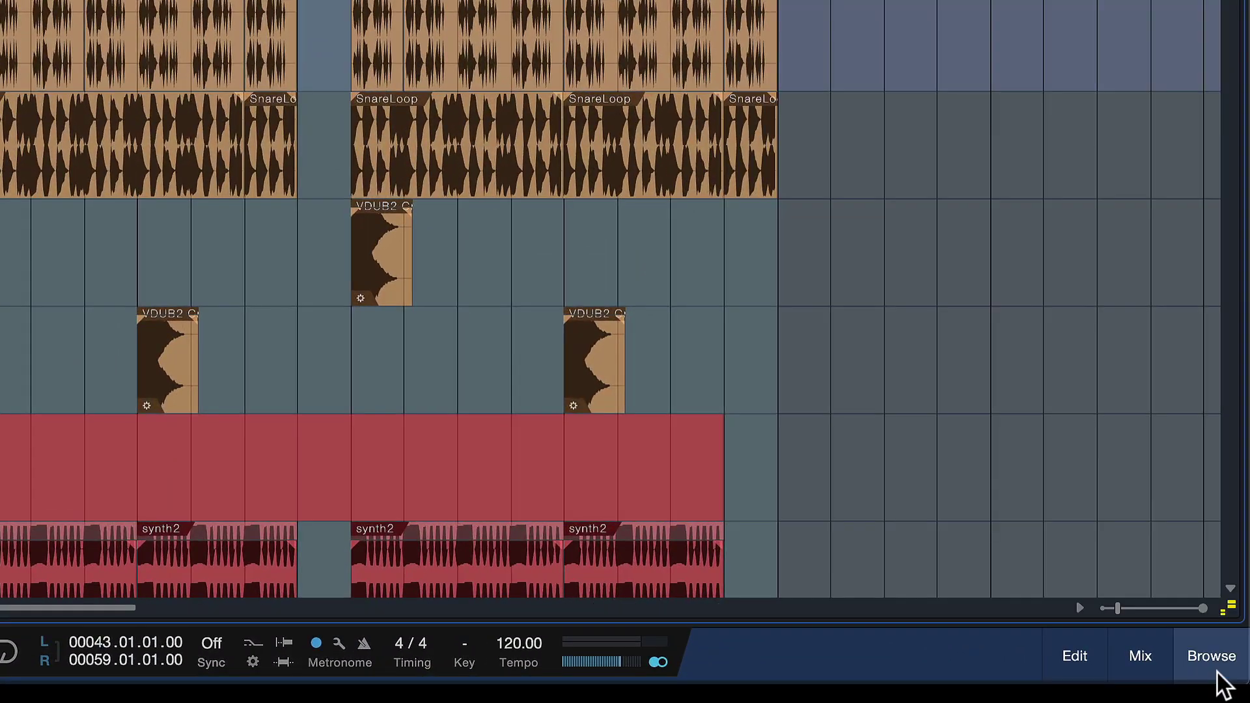
{"action": "left_click", "coordinate": [1212, 657]}
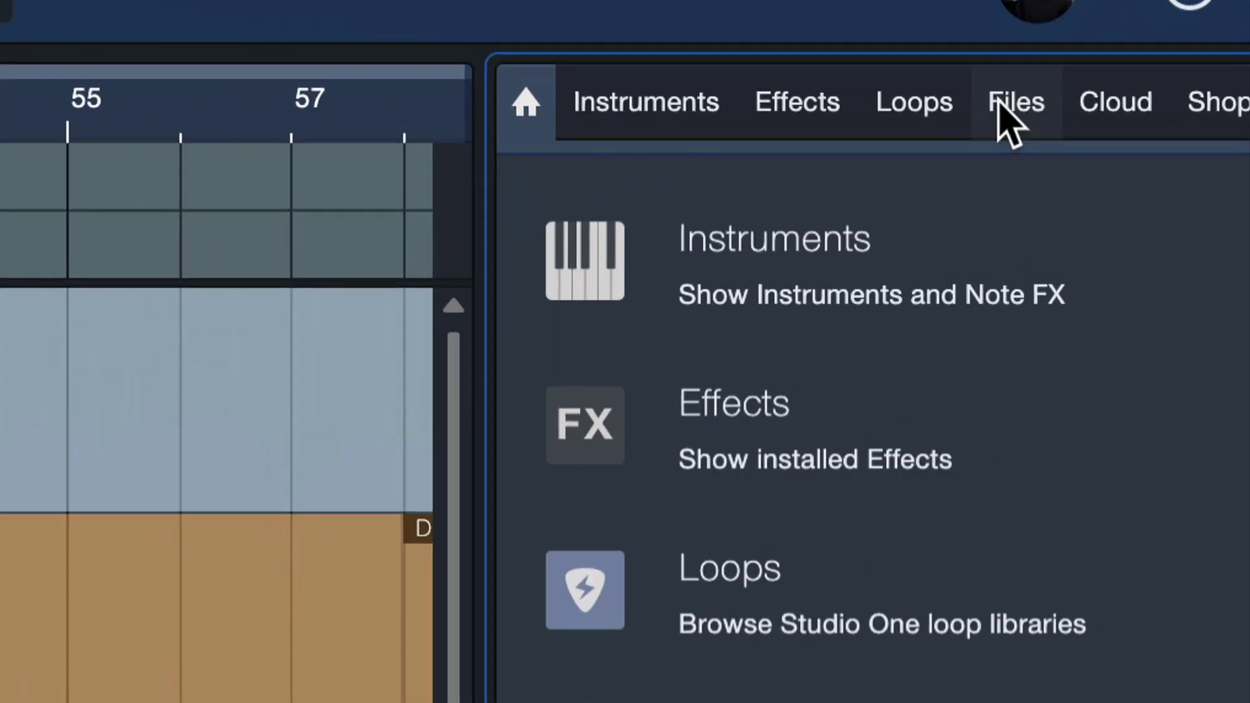
{"action": "left_click", "coordinate": [1007, 125]}
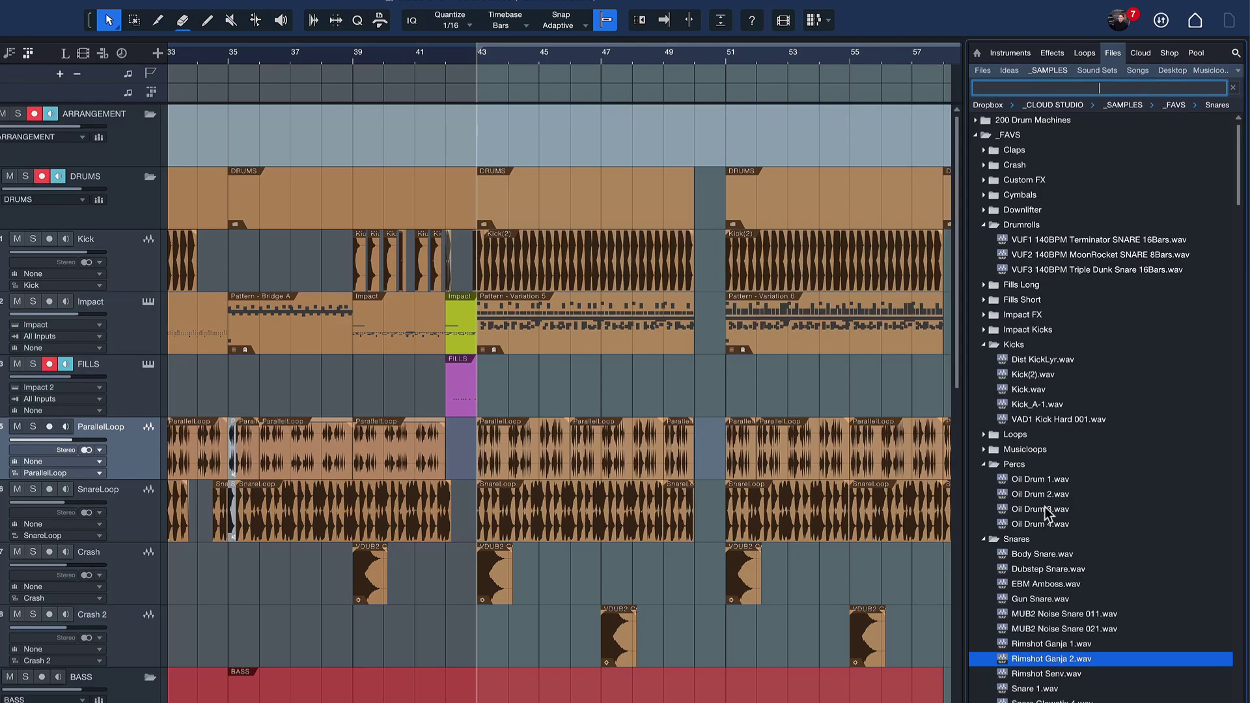
Select the Snares samples from MUB2 Noise Snare 021.wav through Rimshot Senv.wav.
{"action": "scroll", "coordinate": [1045, 545], "scroll_direction": "down", "scroll_amount": 3}
{"action": "scroll", "coordinate": [1045, 545], "scroll_direction": "down", "scroll_amount": 4}
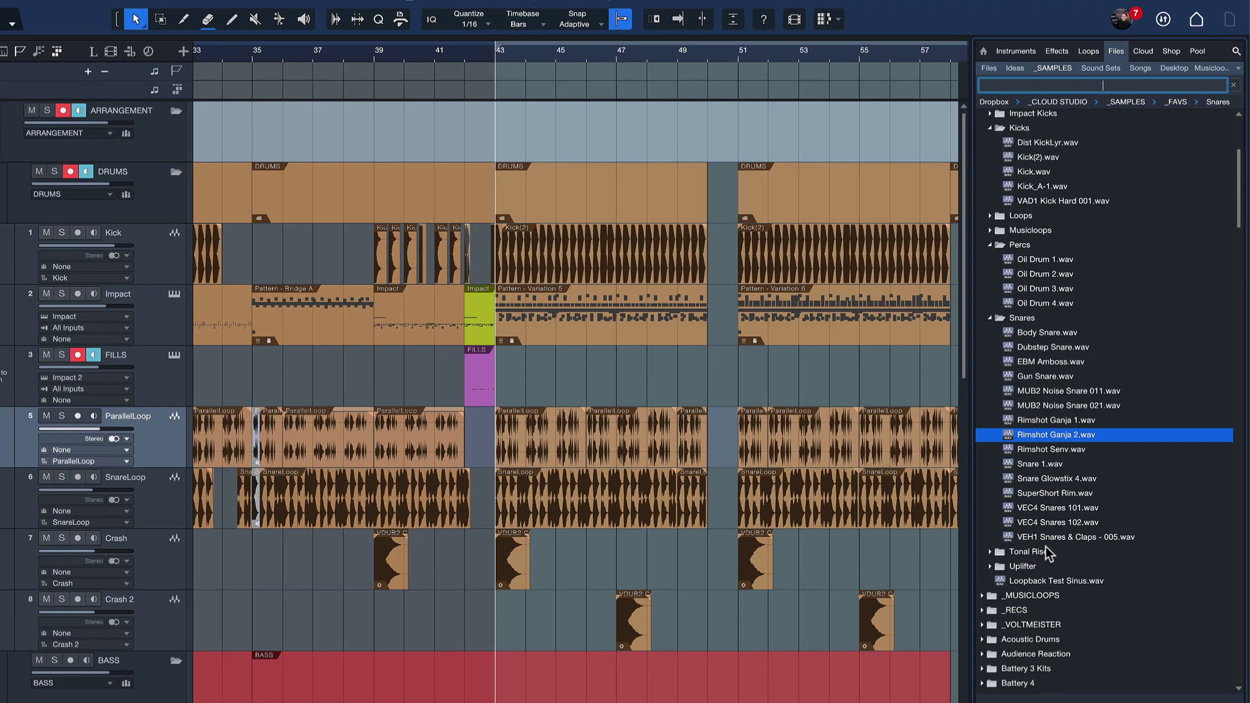
{"action": "scroll", "coordinate": [1045, 546], "scroll_direction": "up", "scroll_amount": 5}
{"action": "scroll", "coordinate": [1045, 546], "scroll_direction": "down", "scroll_amount": 4}
{"action": "scroll", "coordinate": [1045, 553], "scroll_direction": "up", "scroll_amount": 1}
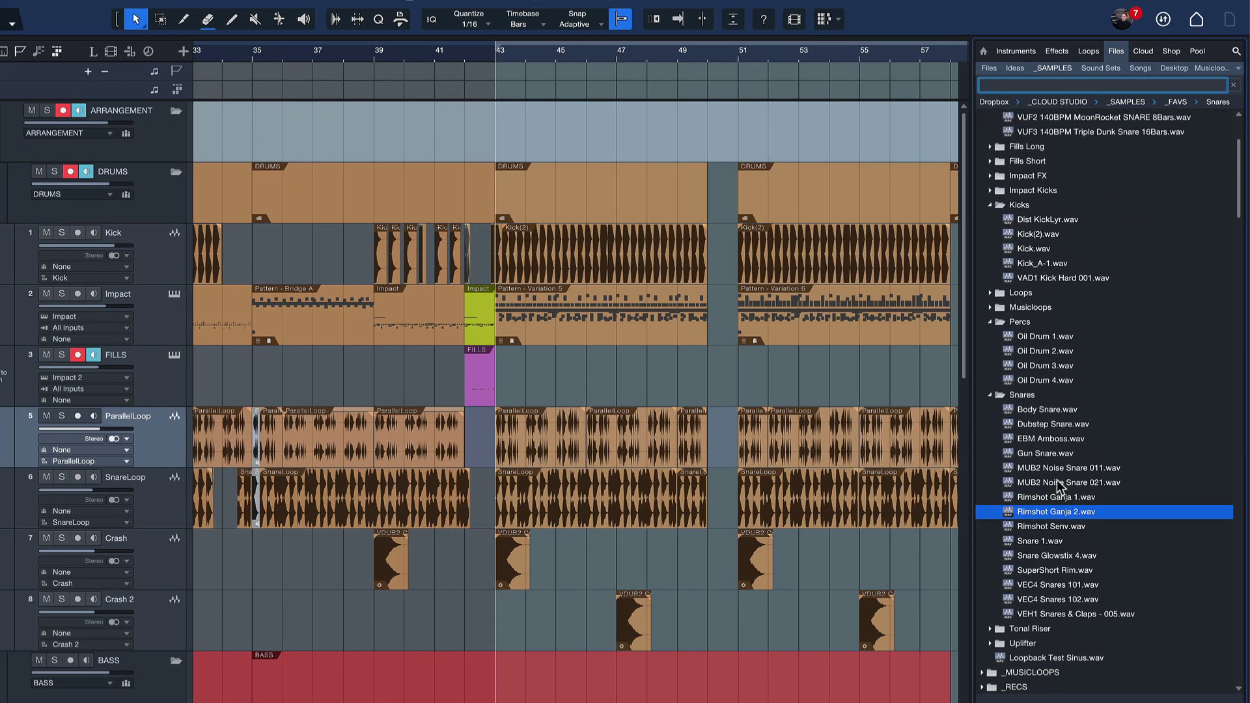
{"action": "key", "text": "Up"}
{"action": "key", "text": "Up"}
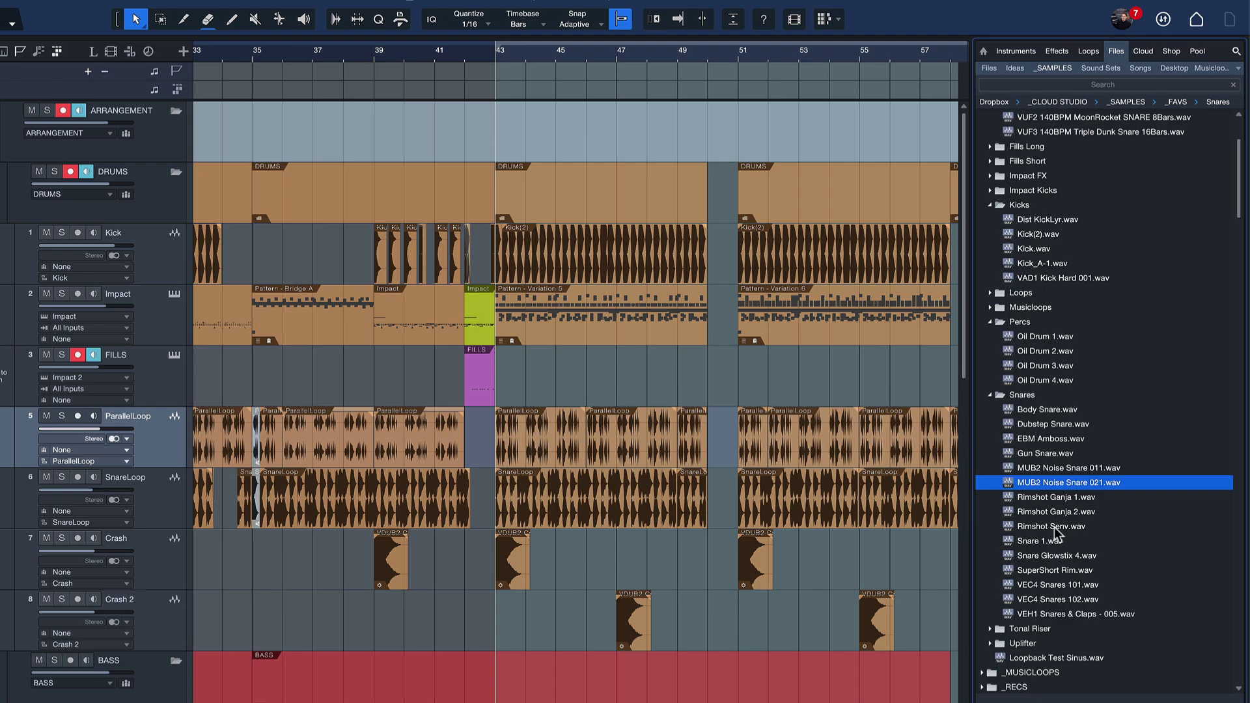
{"action": "left_click", "coordinate": [1053, 527], "text": "shift"}
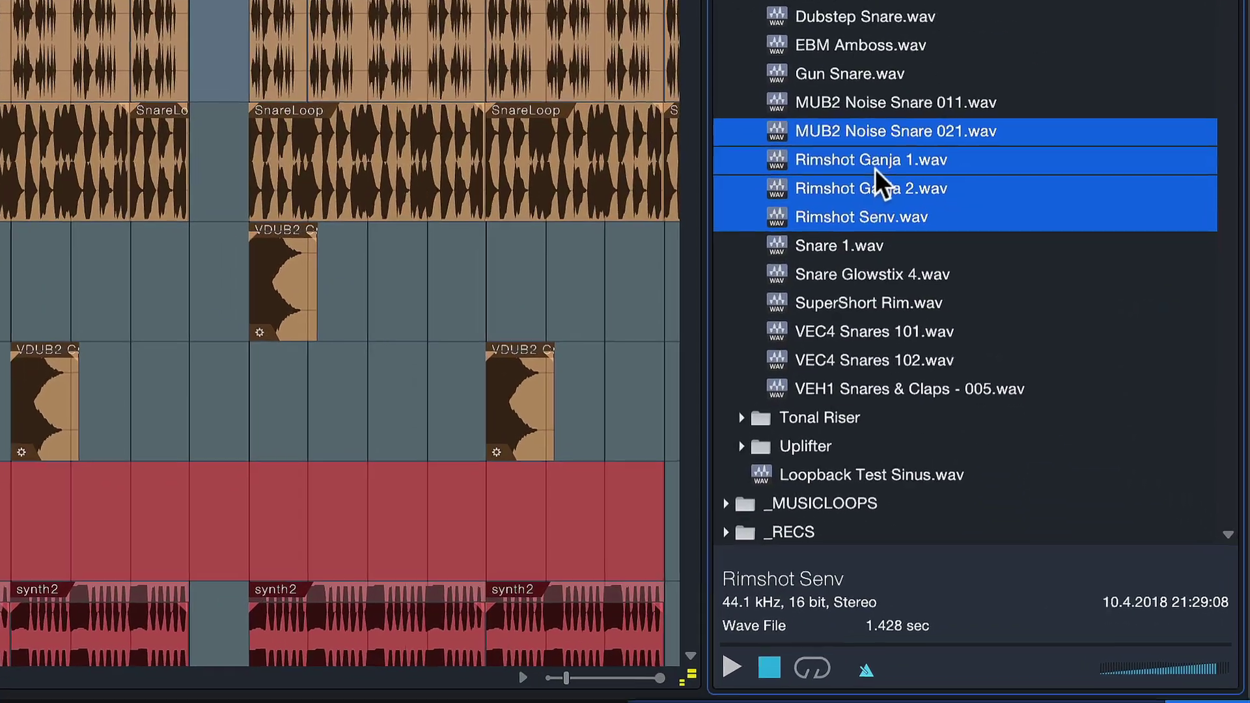
Bring up the context menu for the selected snare files.
{"action": "right_click", "coordinate": [1057, 501]}
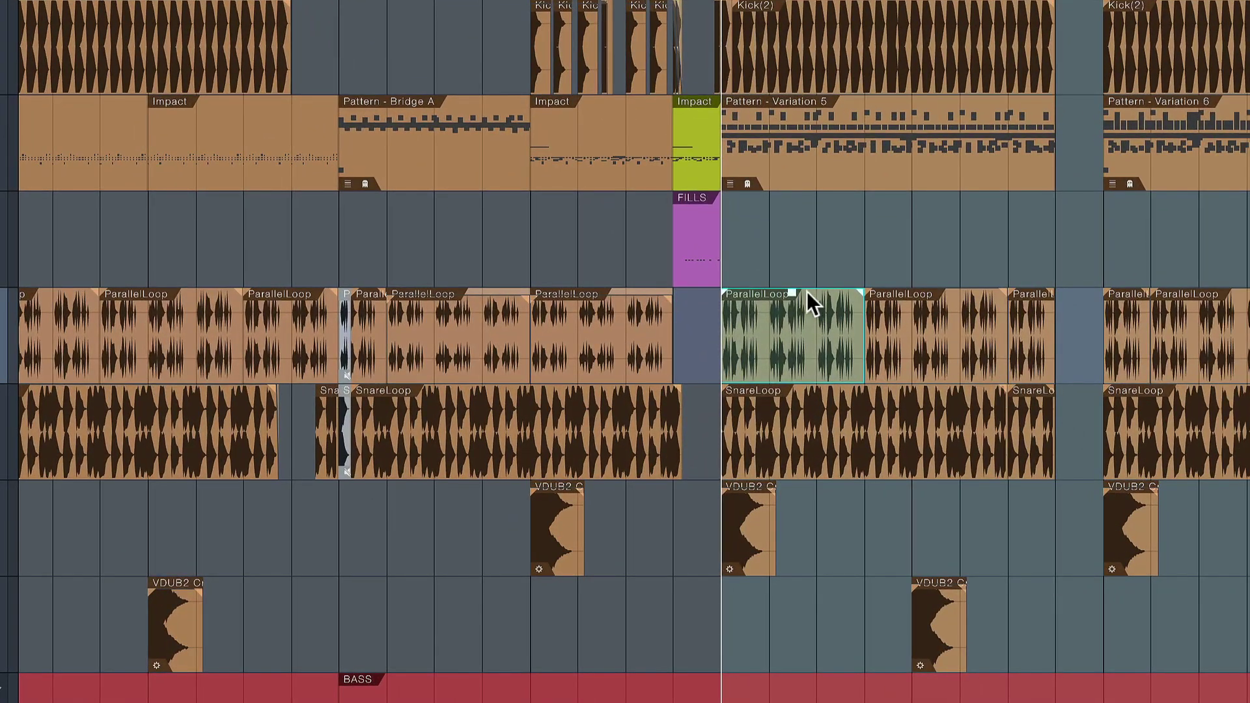
Add the SnareLoop clip to the ParallelLoop selection and return to the start page.
{"action": "left_click", "coordinate": [860, 419], "text": "shift"}
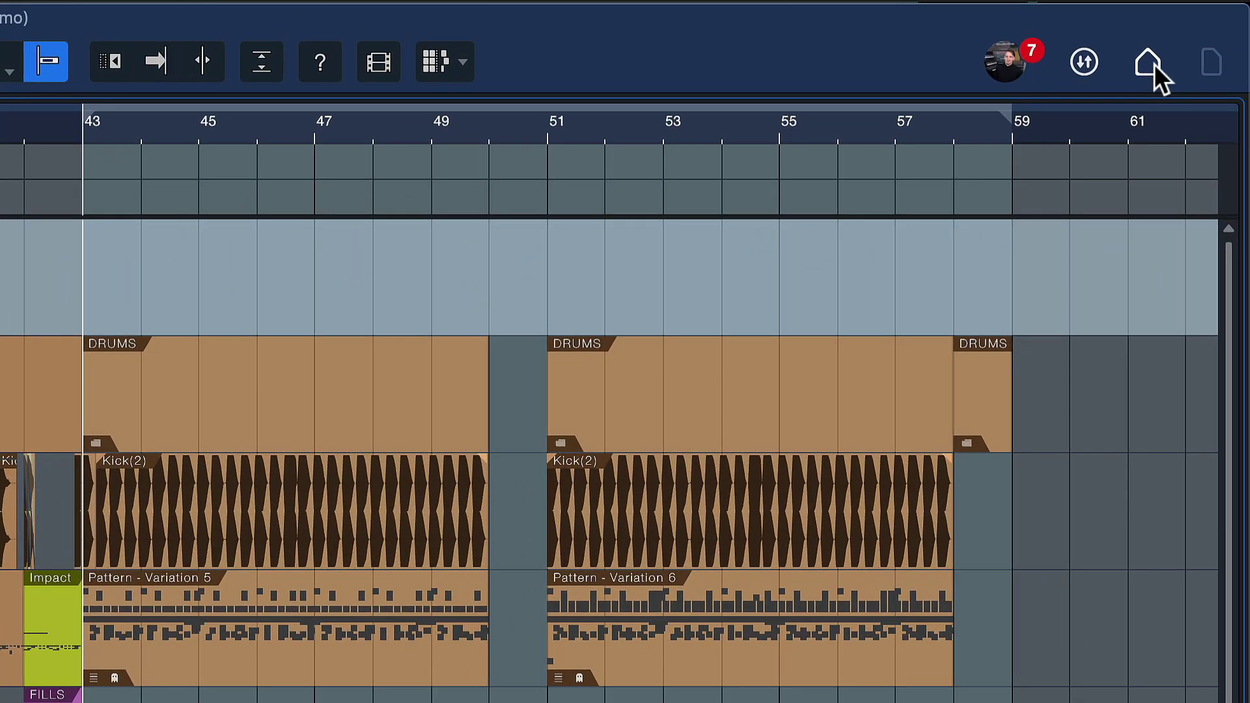
{"action": "left_click", "coordinate": [1152, 64]}
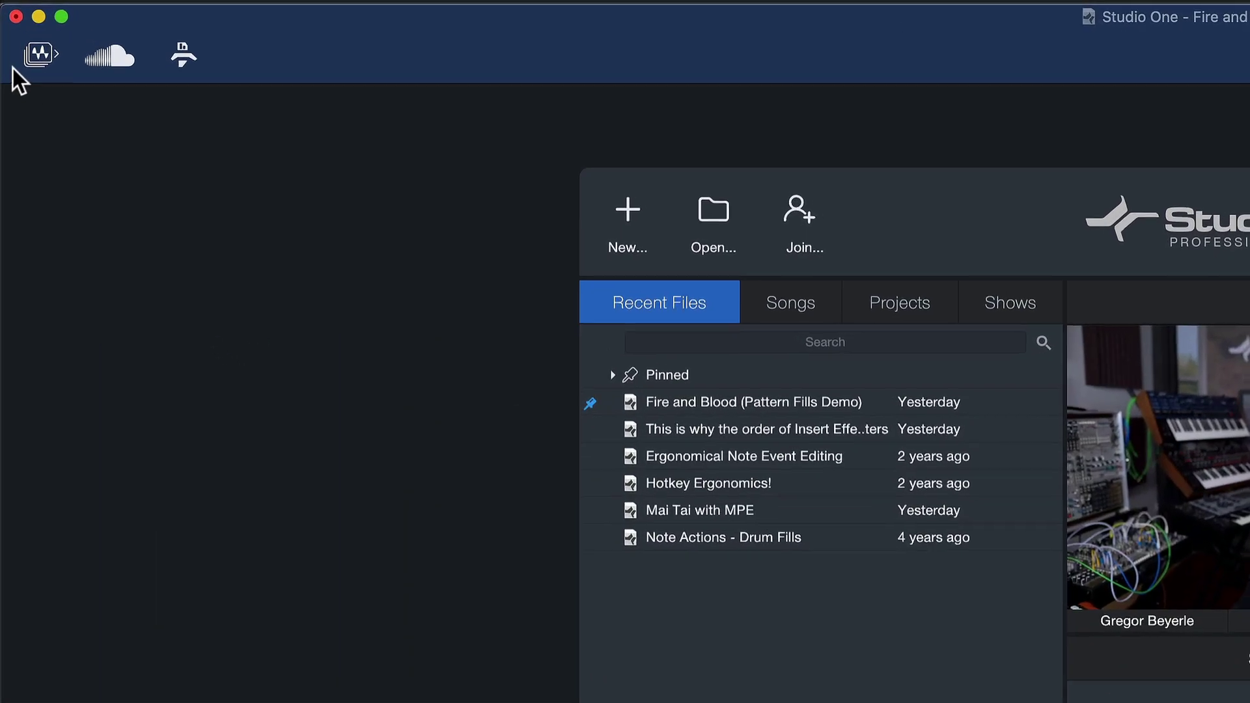
Paste the copied ParallelLoop and SnareLoop clips into the Audio Batch Converter source list.
{"action": "left_click", "coordinate": [40, 54]}
{"action": "left_click", "coordinate": [315, 280]}
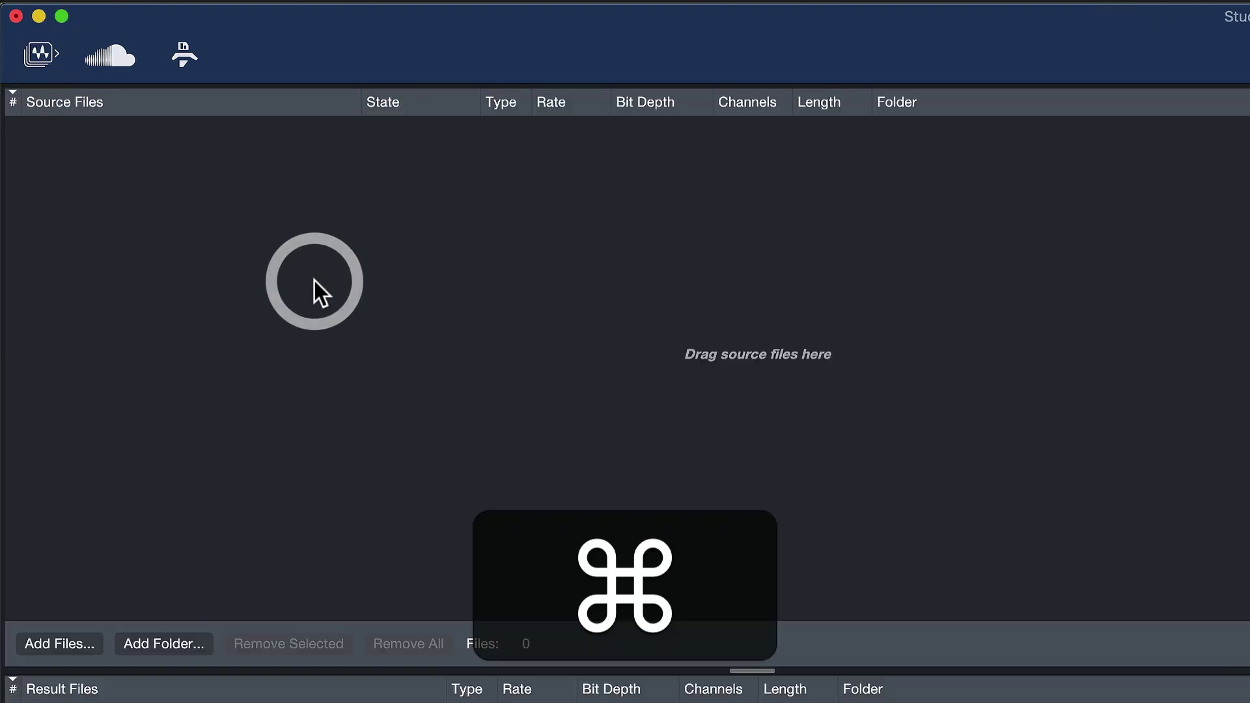
{"action": "key", "text": "super+v"}
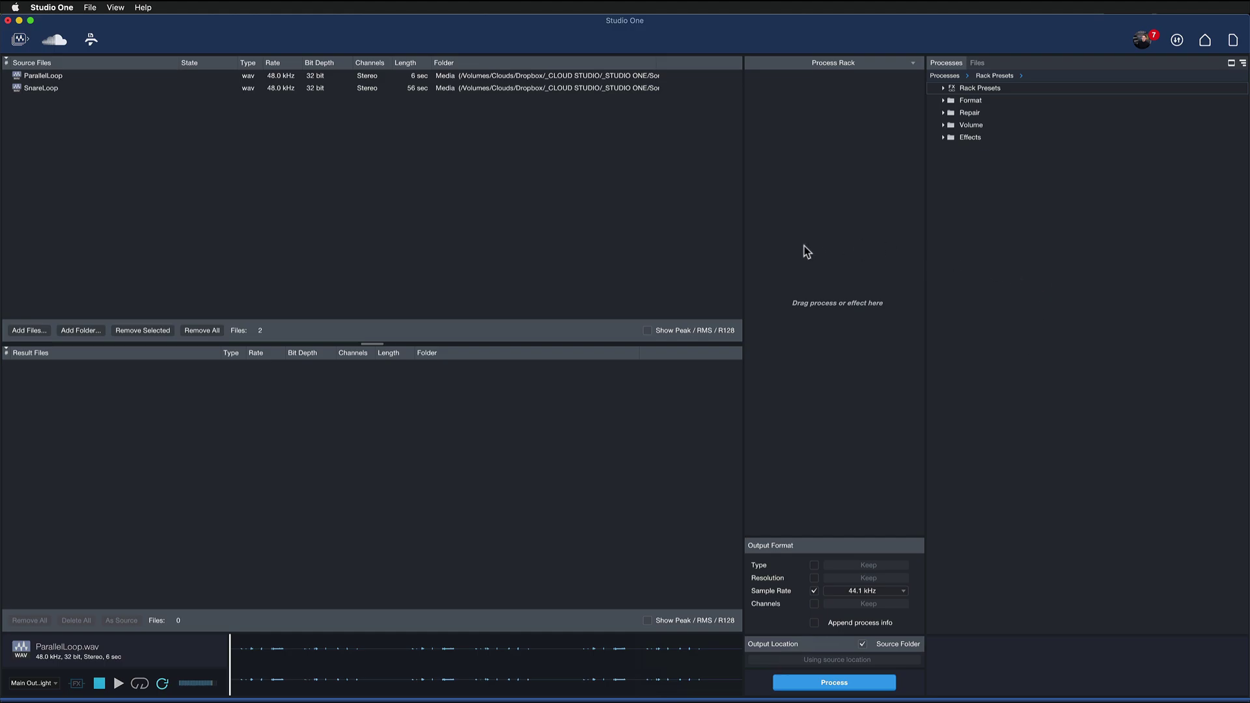
Open the Audio Batch Converter user guide with F1 and page through it from page 2.
{"action": "key", "text": "F1"}
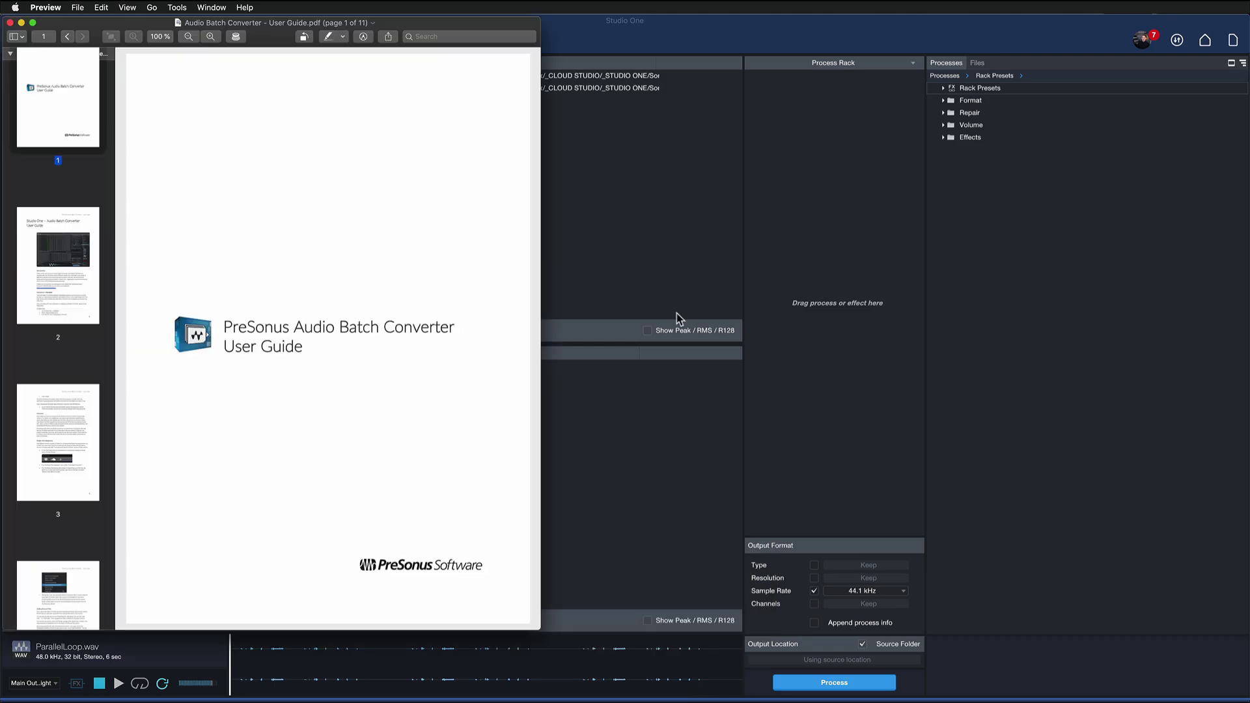
{"action": "left_click", "coordinate": [85, 264]}
{"action": "scroll", "coordinate": [291, 352], "scroll_direction": "down", "scroll_amount": 6}
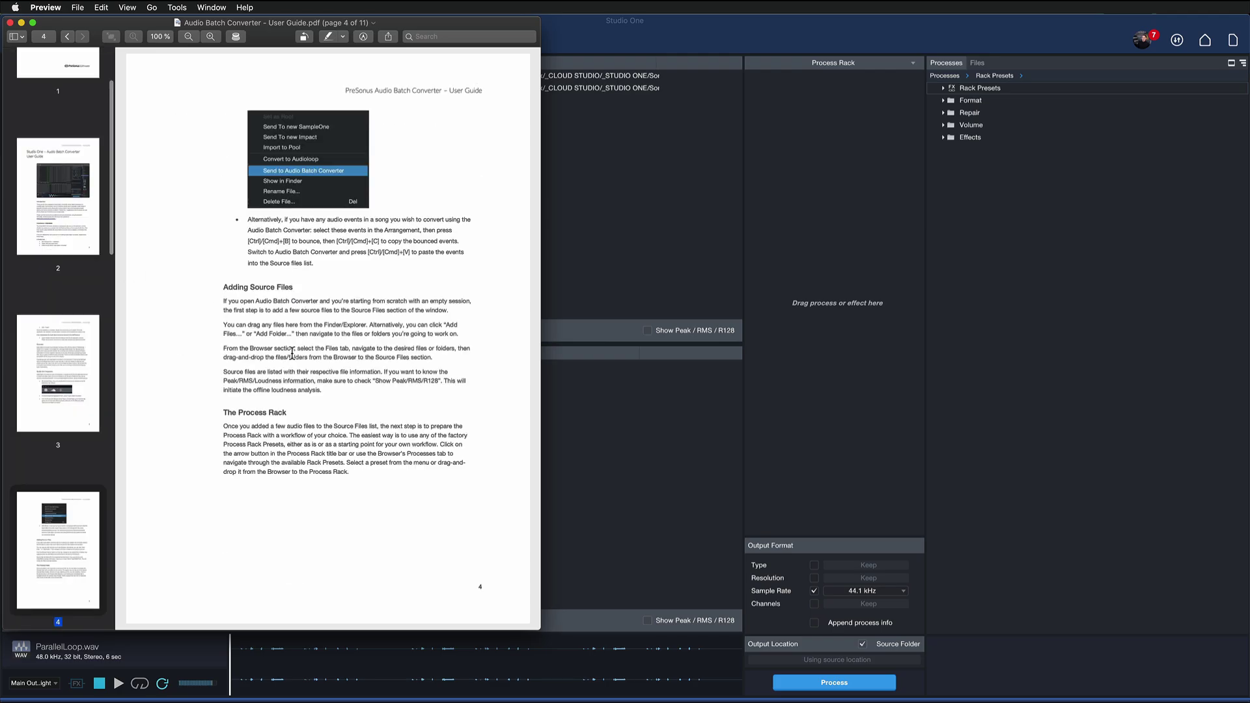
{"action": "scroll", "coordinate": [291, 352], "scroll_direction": "down", "scroll_amount": 5}
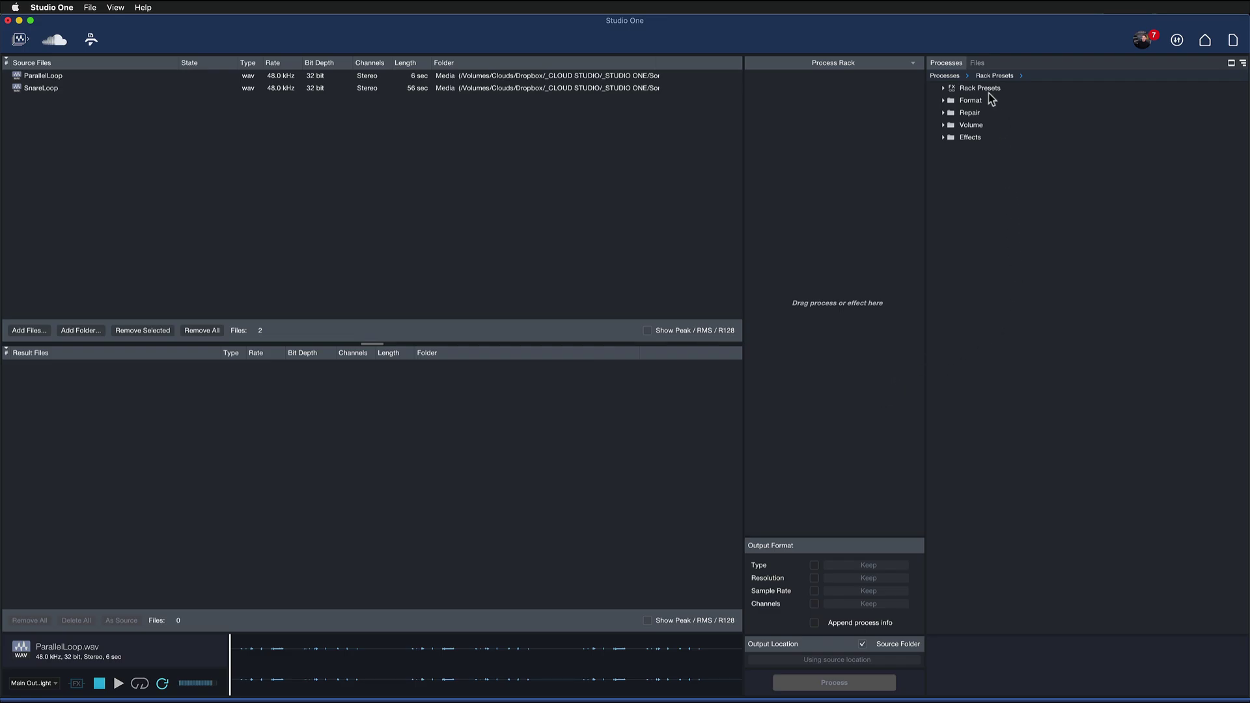
Add Merge Mono Files from the Format category to the Process Rack and select both source files.
{"action": "left_click", "coordinate": [971, 101]}
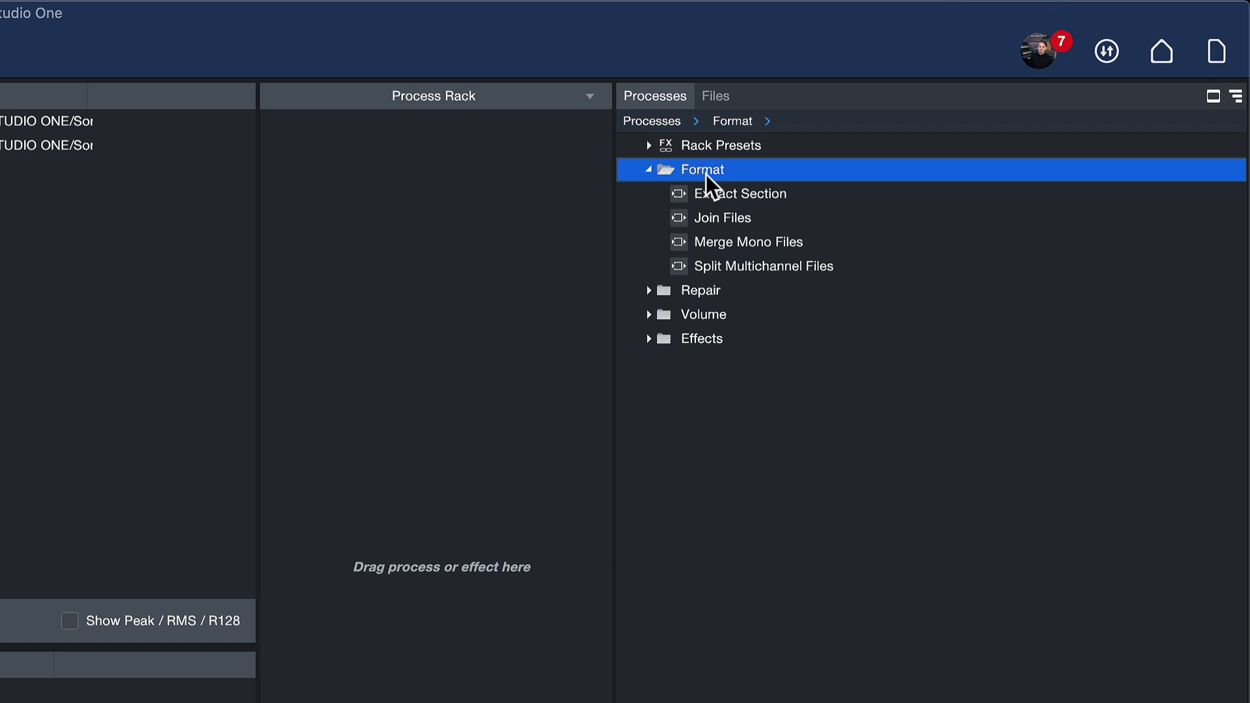
{"action": "left_click", "coordinate": [779, 245]}
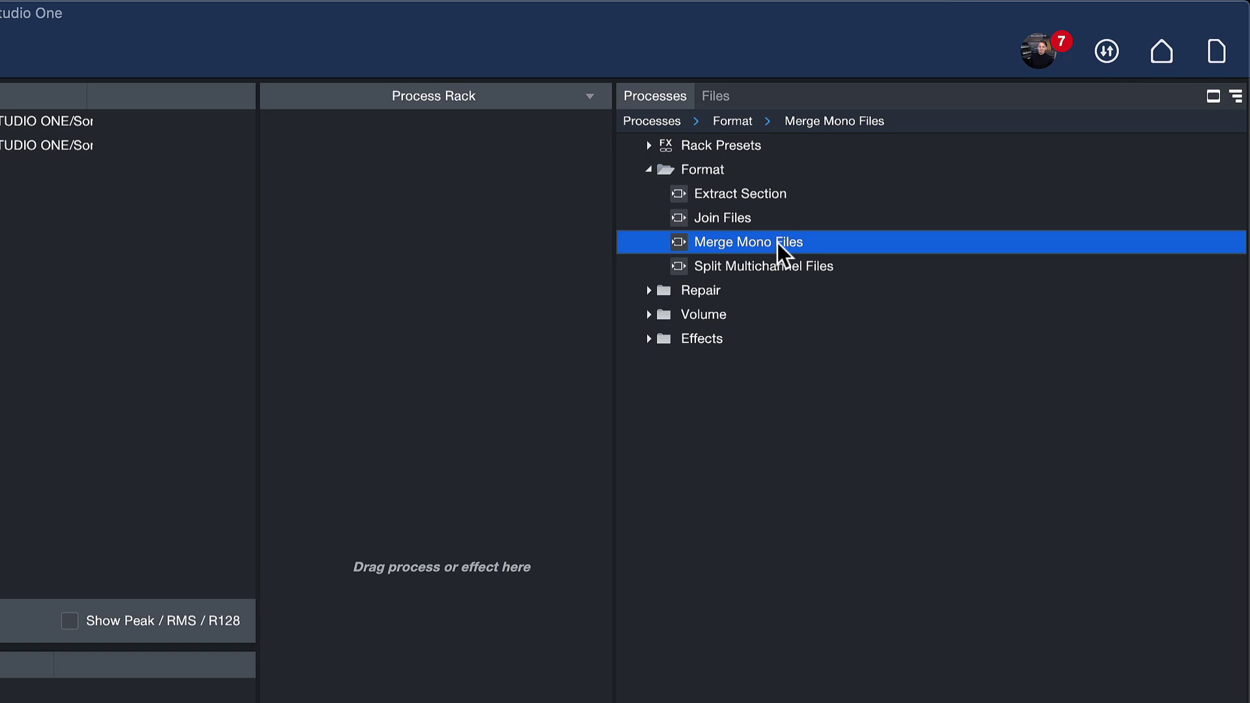
{"action": "left_click_drag", "start_coordinate": [777, 243], "coordinate": [407, 207]}
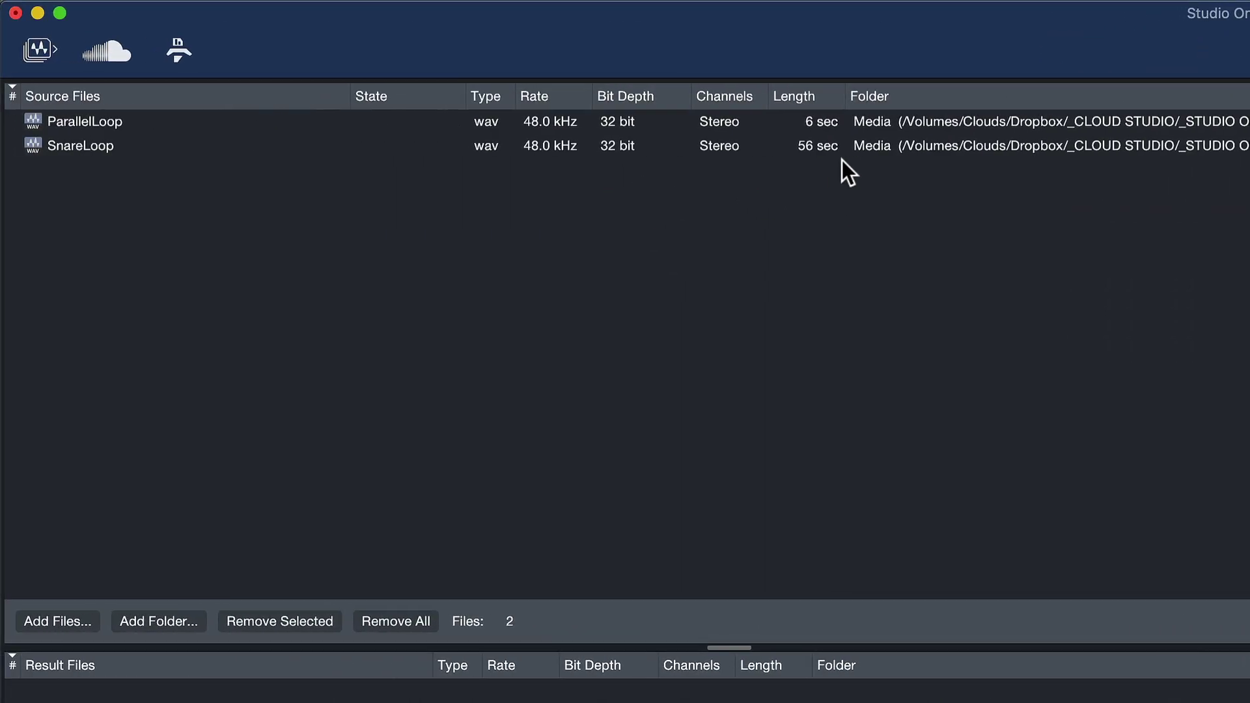
{"action": "key", "text": "super+a"}
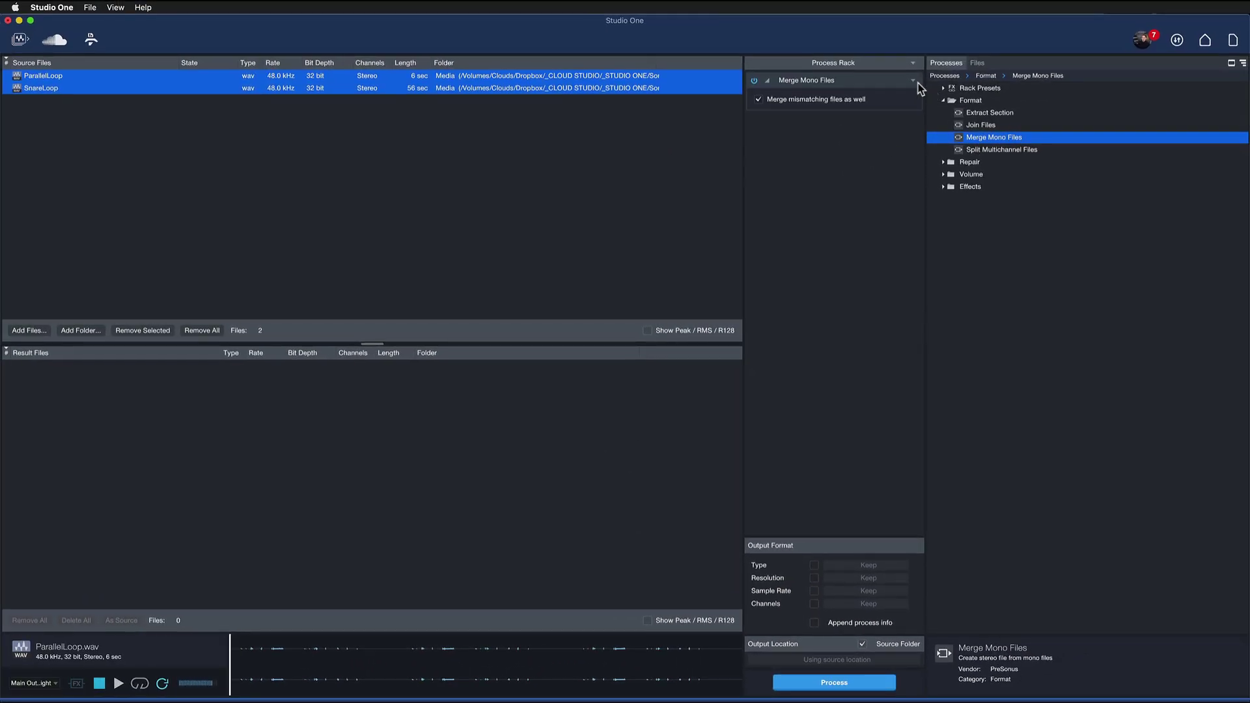
Replace Merge Mono Files with PreSonus Pro EQ and boost its high-mid band near 8.41 kHz.
{"action": "left_click", "coordinate": [914, 80]}
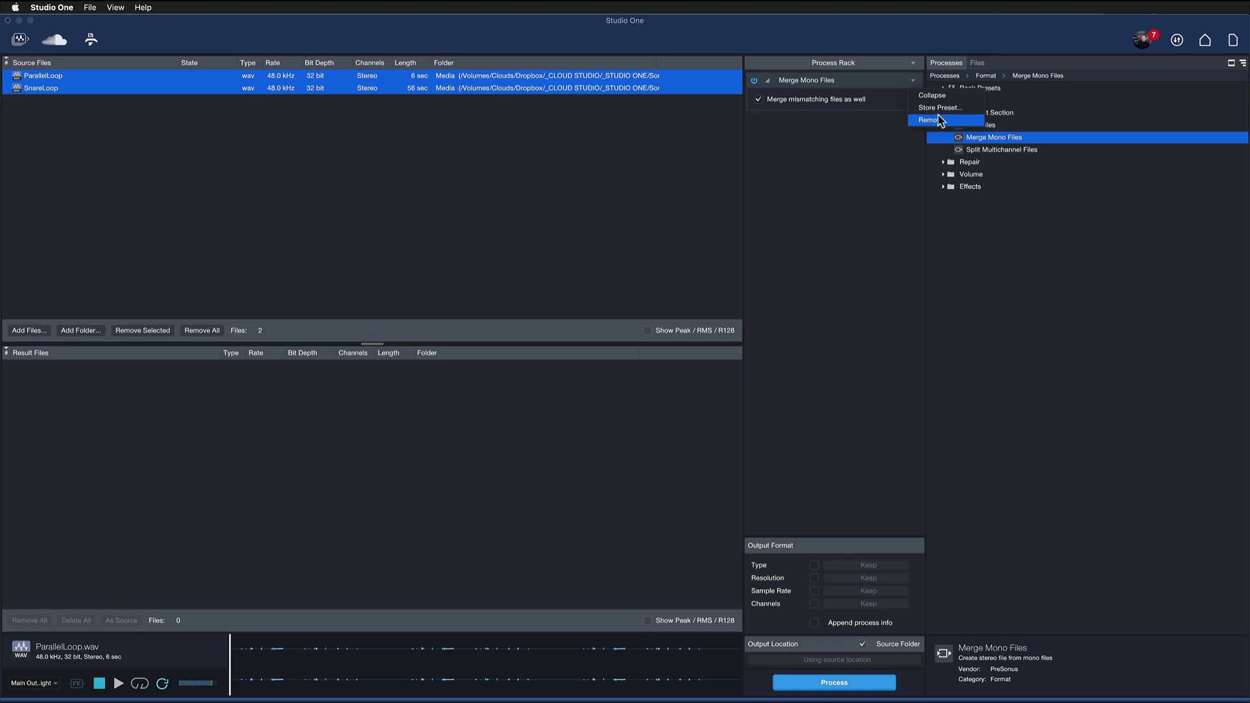
{"action": "left_click", "coordinate": [939, 121]}
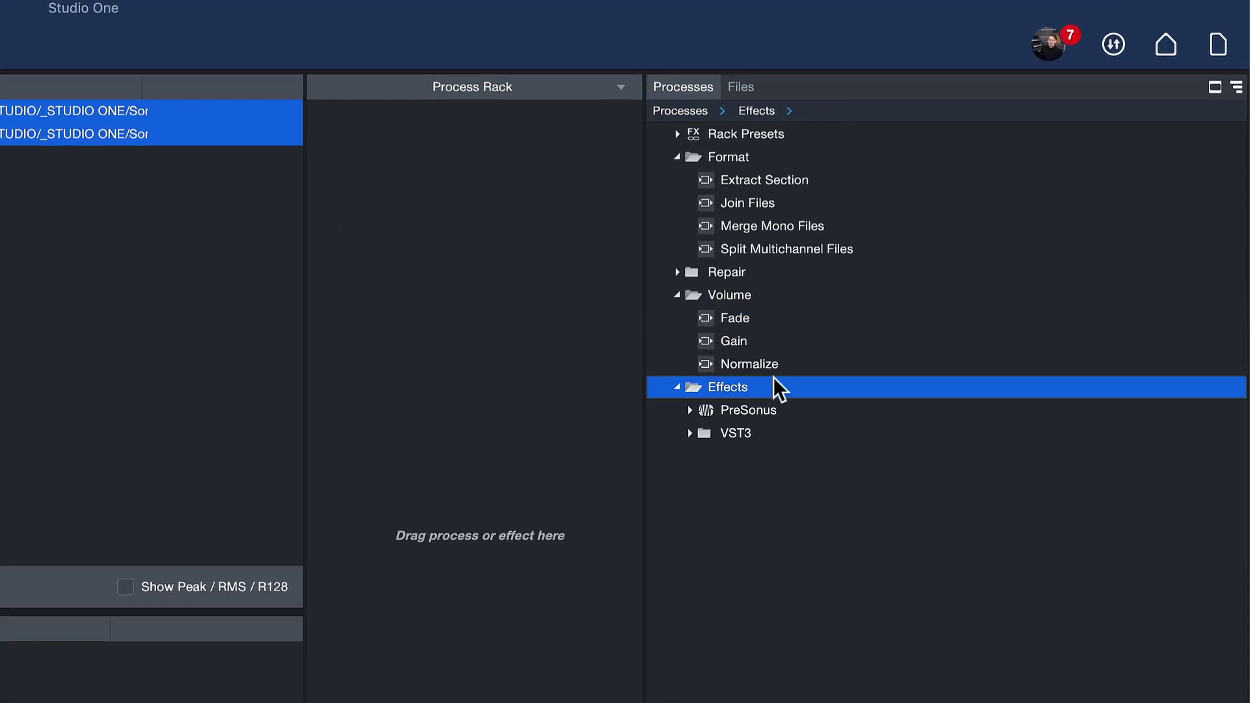
{"action": "left_click", "coordinate": [757, 431]}
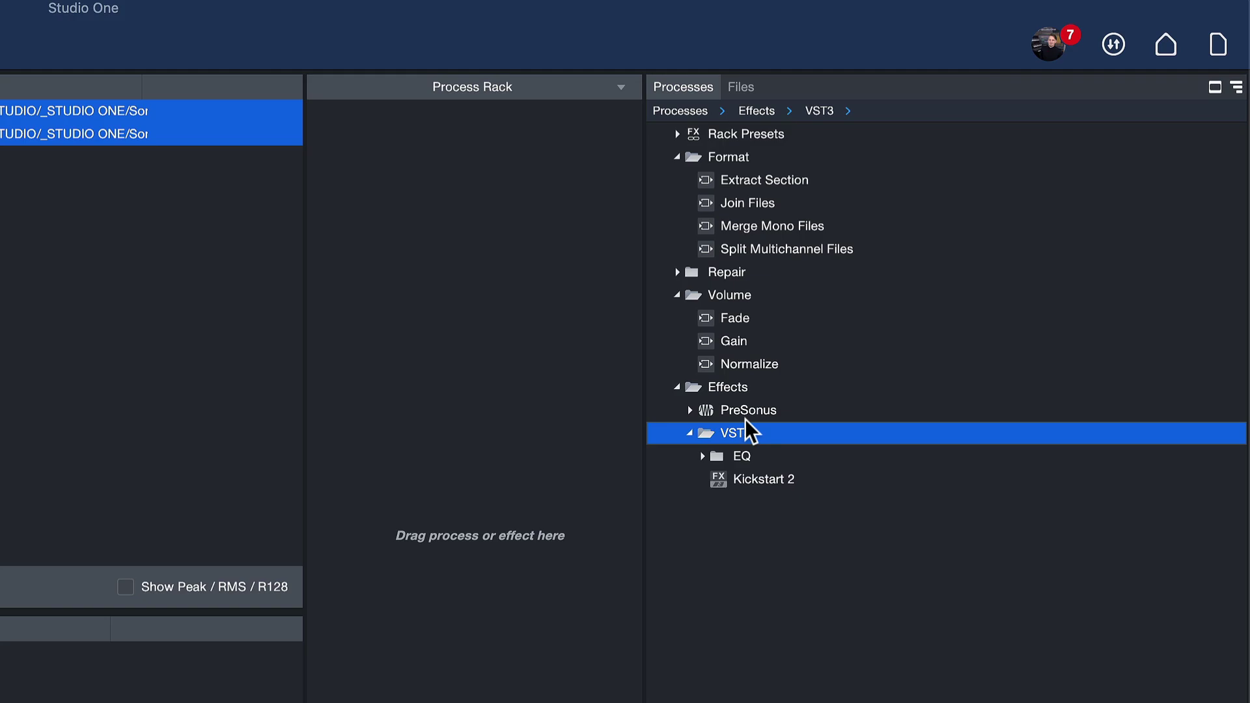
{"action": "left_click", "coordinate": [747, 410]}
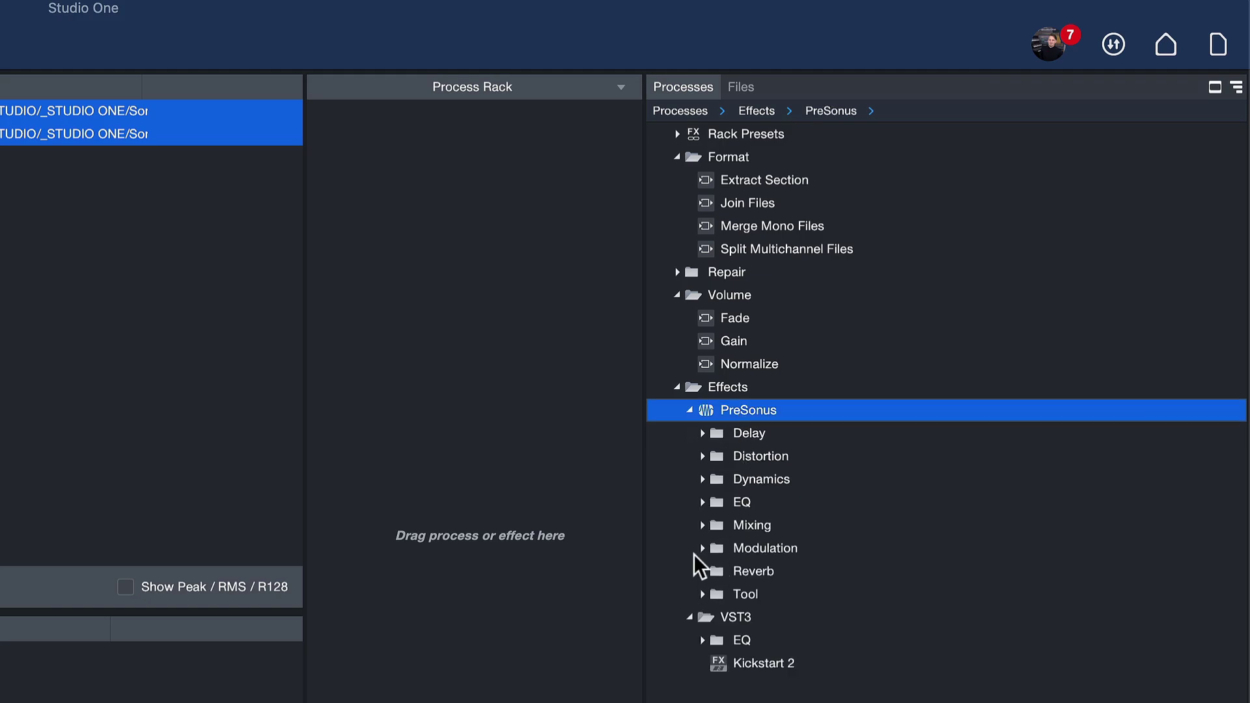
{"action": "left_click", "coordinate": [748, 503]}
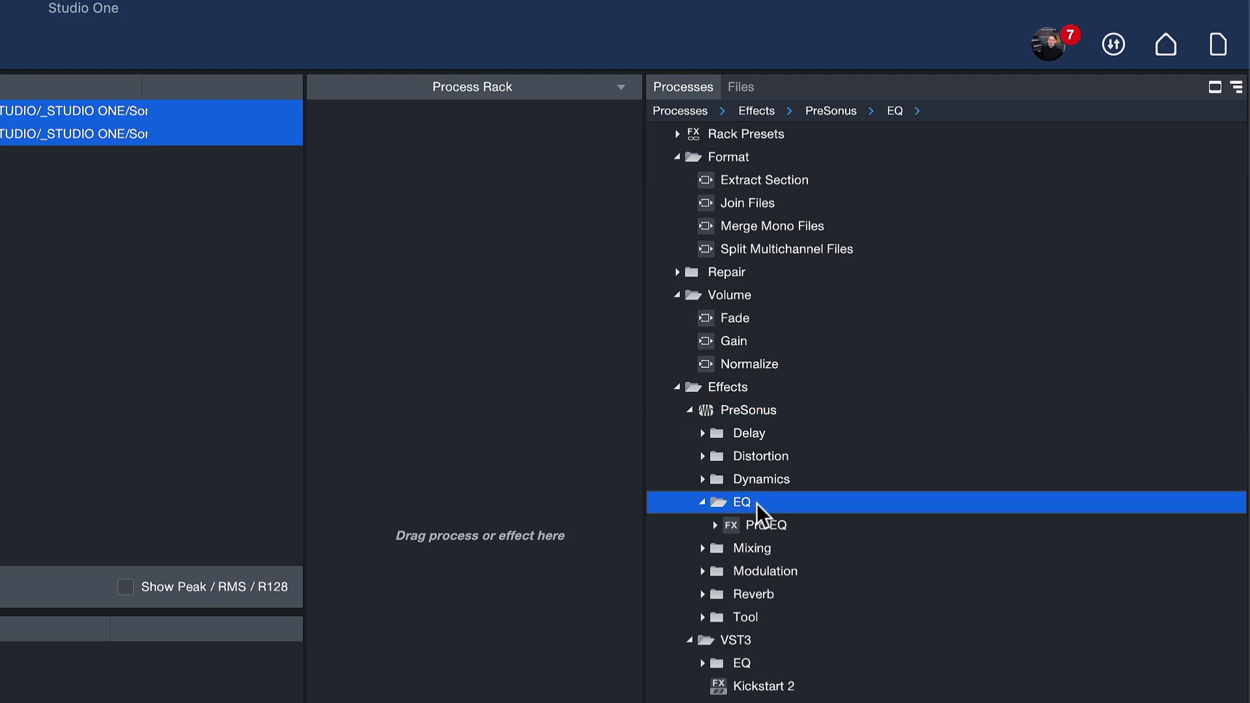
{"action": "left_click", "coordinate": [778, 526]}
{"action": "left_click", "coordinate": [778, 526]}
{"action": "left_click_drag", "start_coordinate": [798, 530], "coordinate": [418, 282]}
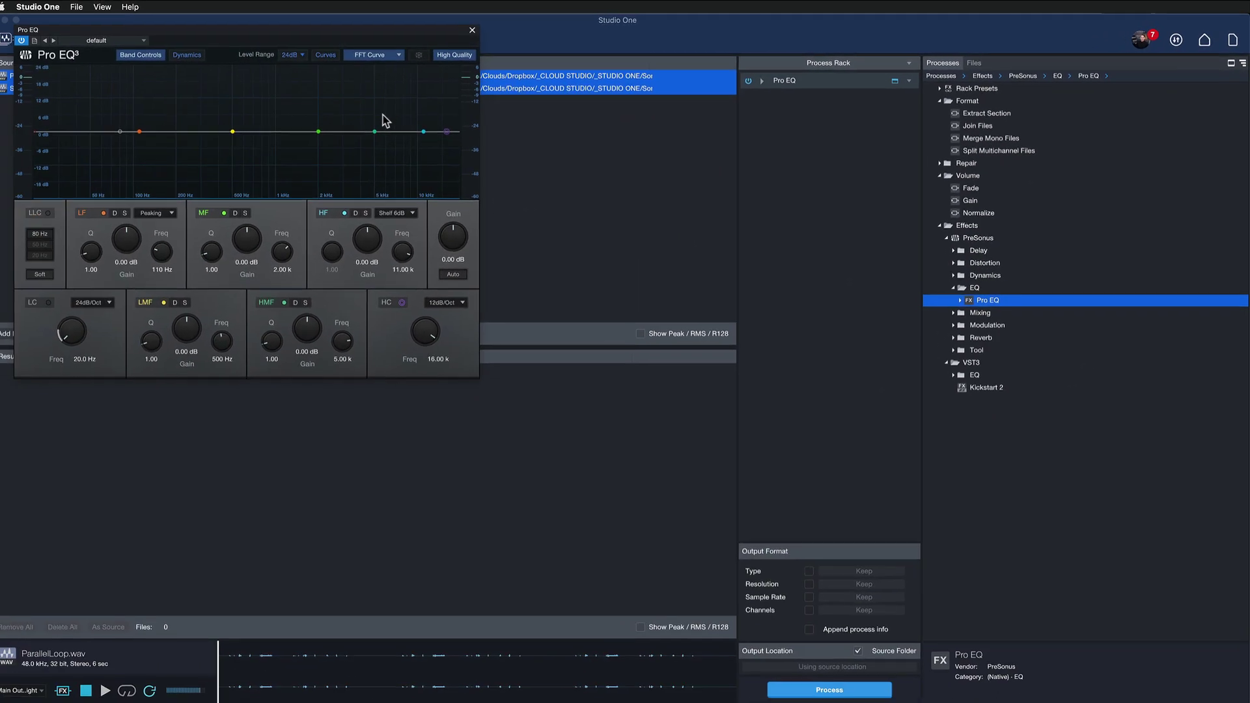
{"action": "left_click_drag", "start_coordinate": [374, 132], "coordinate": [406, 116]}
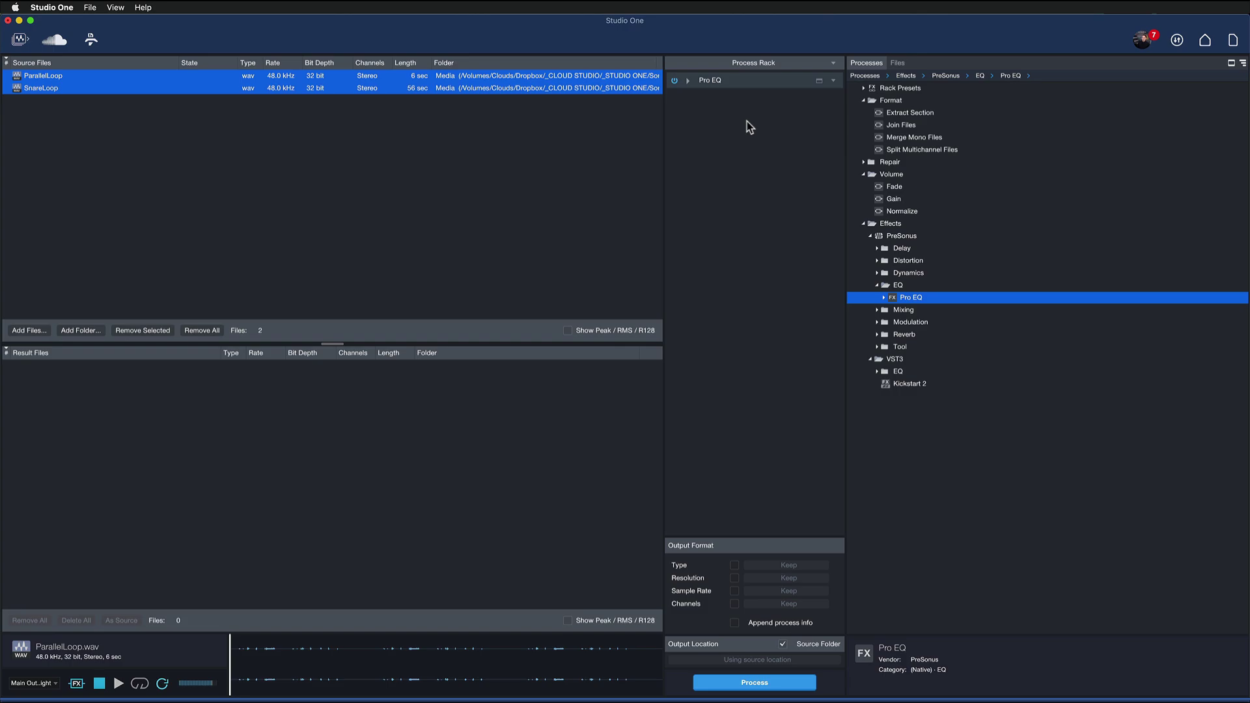
Remove Pro EQ from the process rack.
{"action": "left_click", "coordinate": [833, 81]}
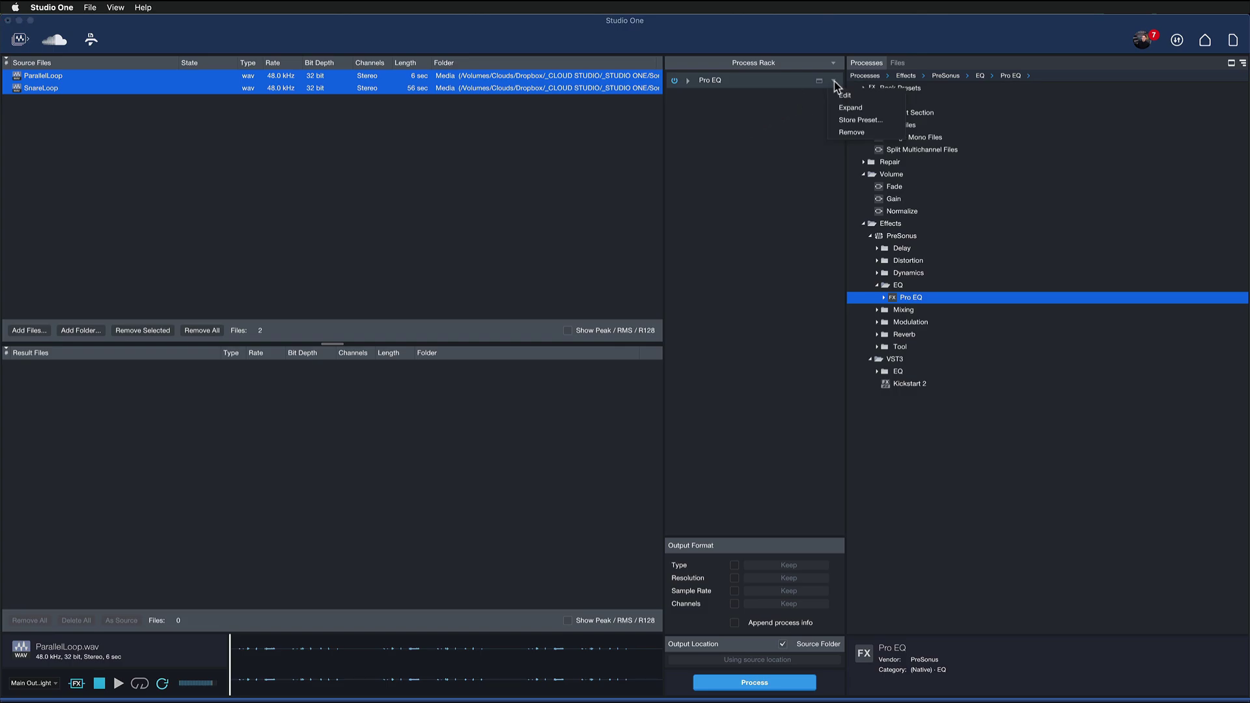
{"action": "left_click", "coordinate": [852, 132]}
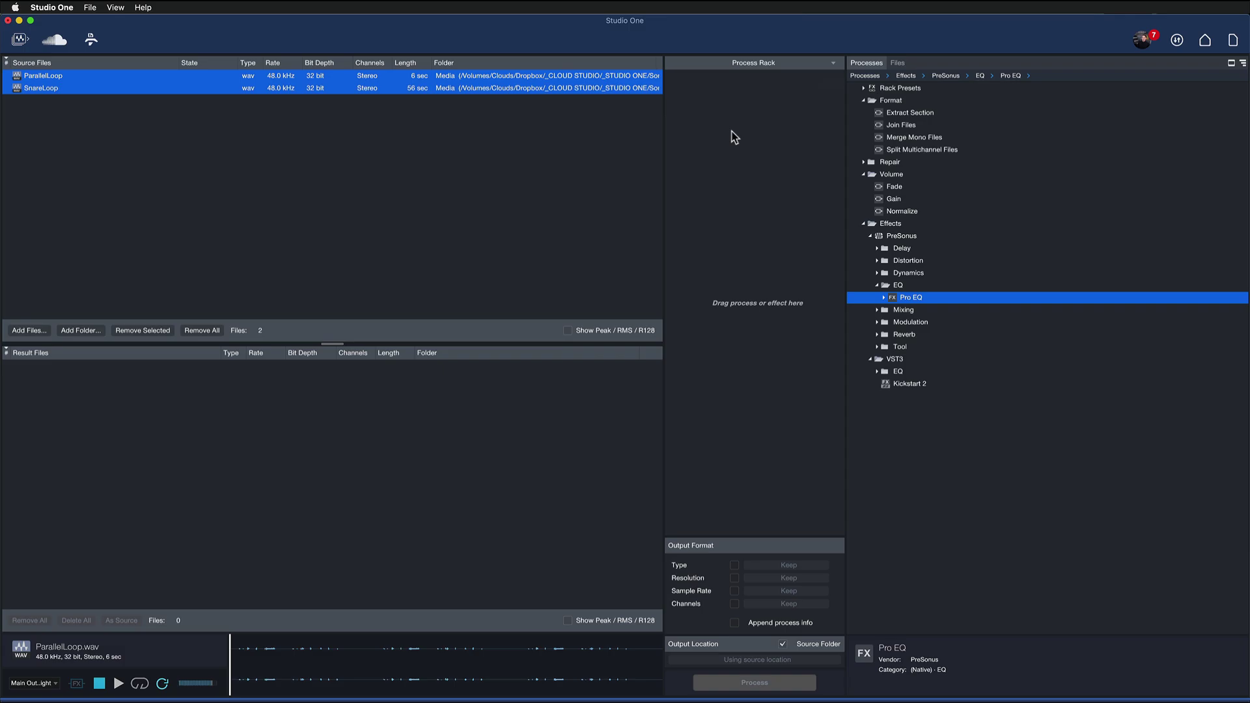
{"action": "double_click", "coordinate": [891, 222]}
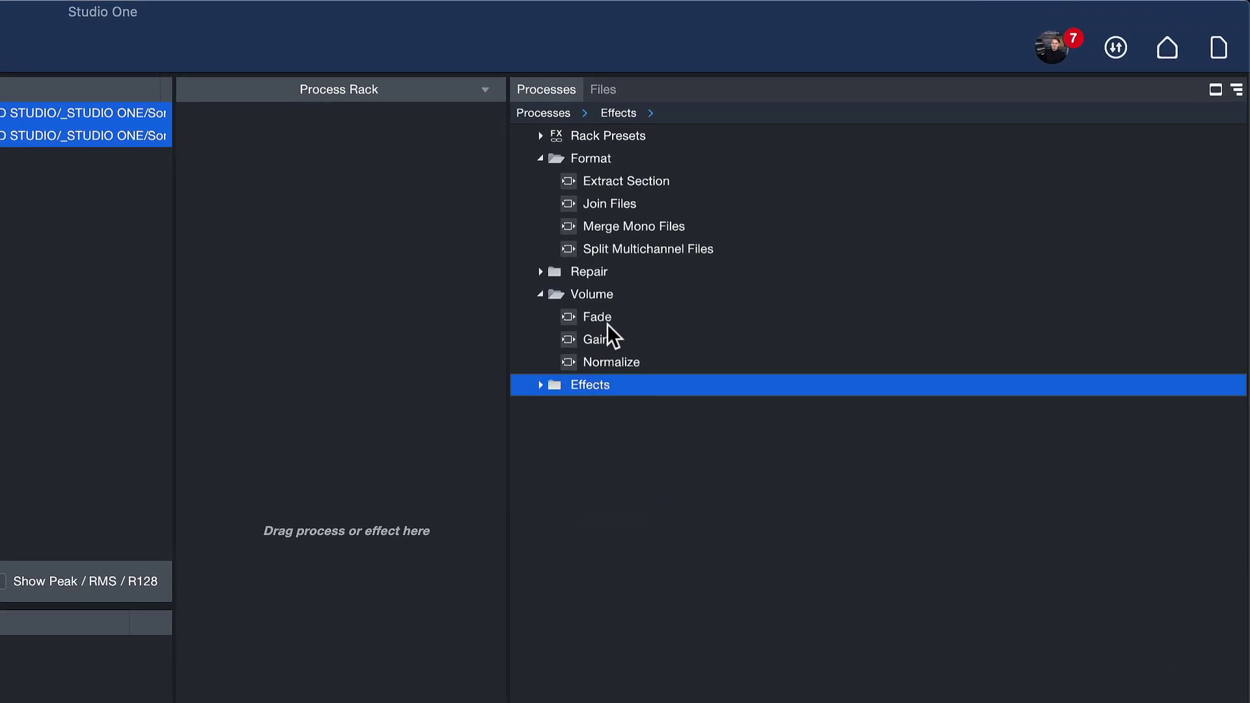
Add the Fade process, try 0.213 s fade-in, 0.426 s fade-out and concave curve, then reset both lengths to 0.
{"action": "left_click", "coordinate": [626, 315]}
{"action": "left_click_drag", "start_coordinate": [626, 315], "coordinate": [206, 201]}
{"action": "left_click_drag", "start_coordinate": [310, 189], "coordinate": [314, 189]}
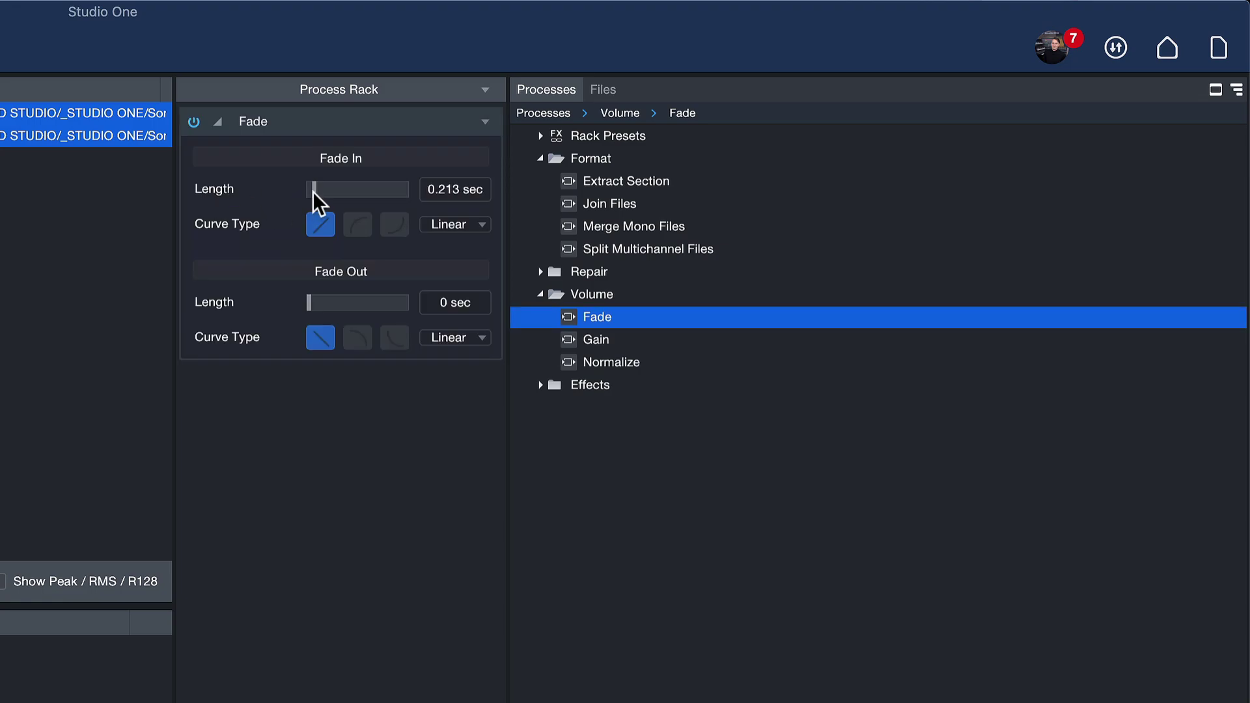
{"action": "left_click_drag", "start_coordinate": [324, 302], "coordinate": [328, 300]}
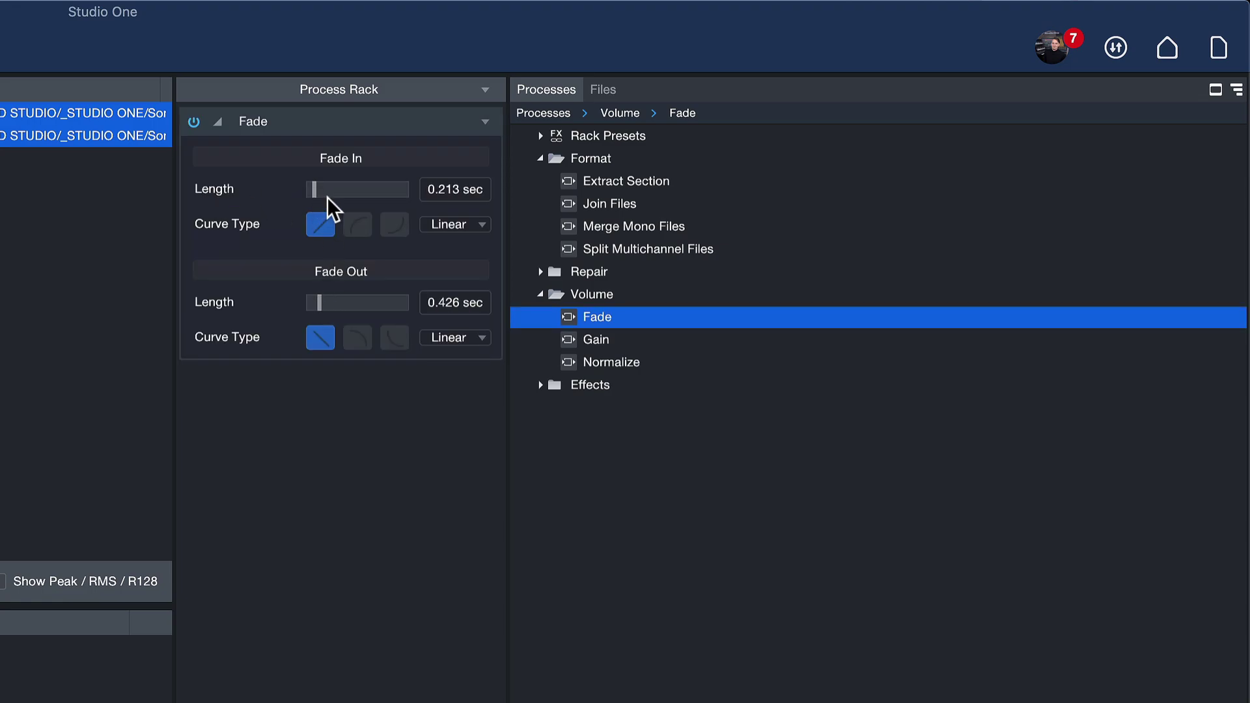
{"action": "left_click", "coordinate": [348, 227]}
{"action": "left_click_drag", "start_coordinate": [313, 189], "coordinate": [295, 198]}
{"action": "left_click_drag", "start_coordinate": [326, 301], "coordinate": [289, 310]}
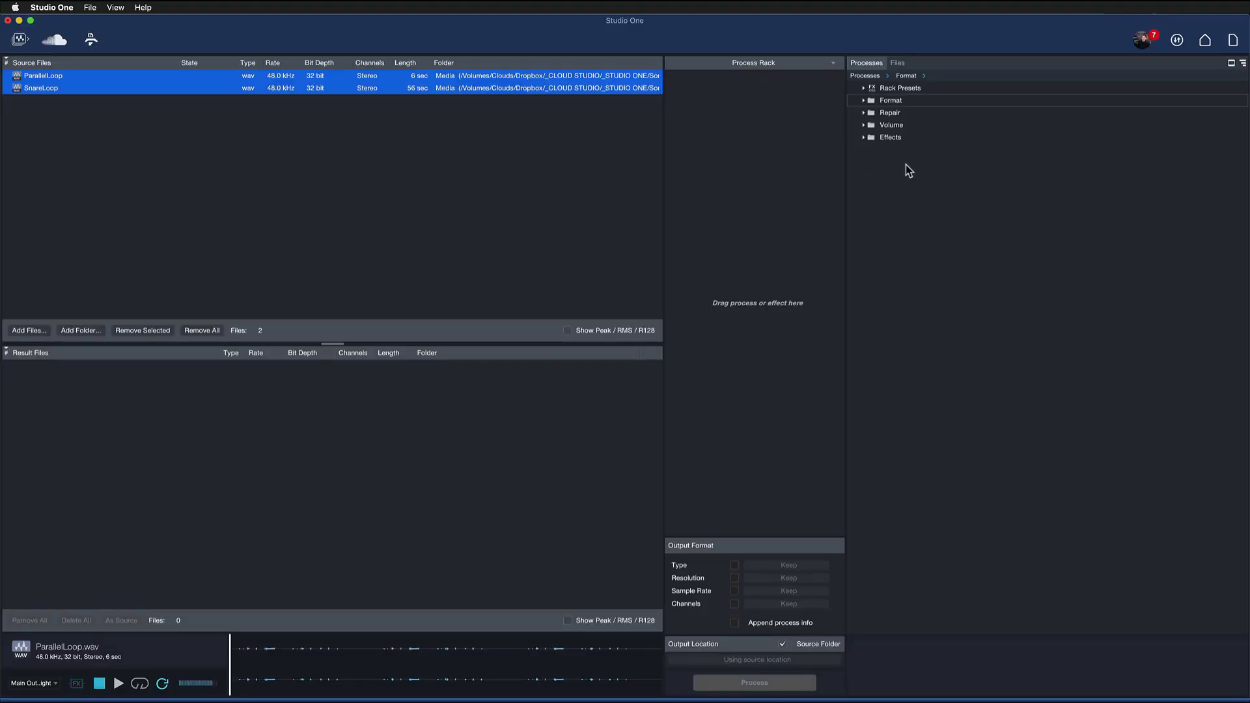
Add the Declicker repair process to the Process Rack, then remove it so the rack is empty.
{"action": "left_click", "coordinate": [904, 113]}
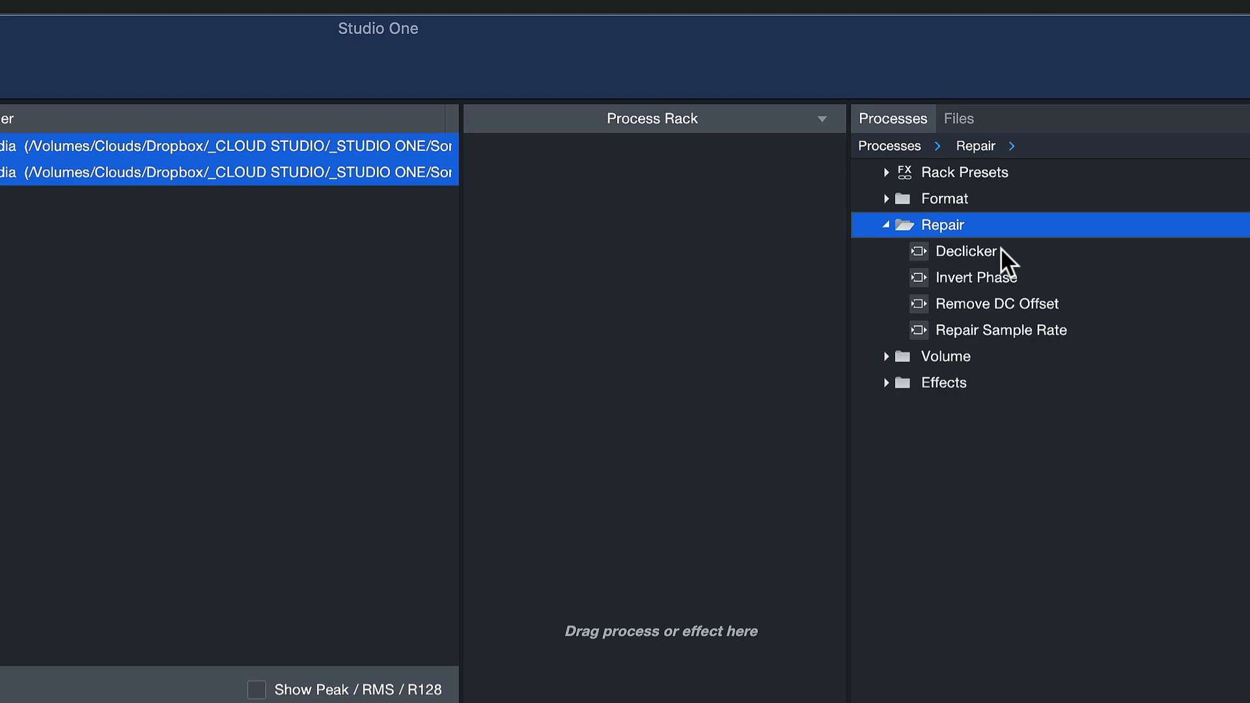
{"action": "left_click", "coordinate": [966, 251]}
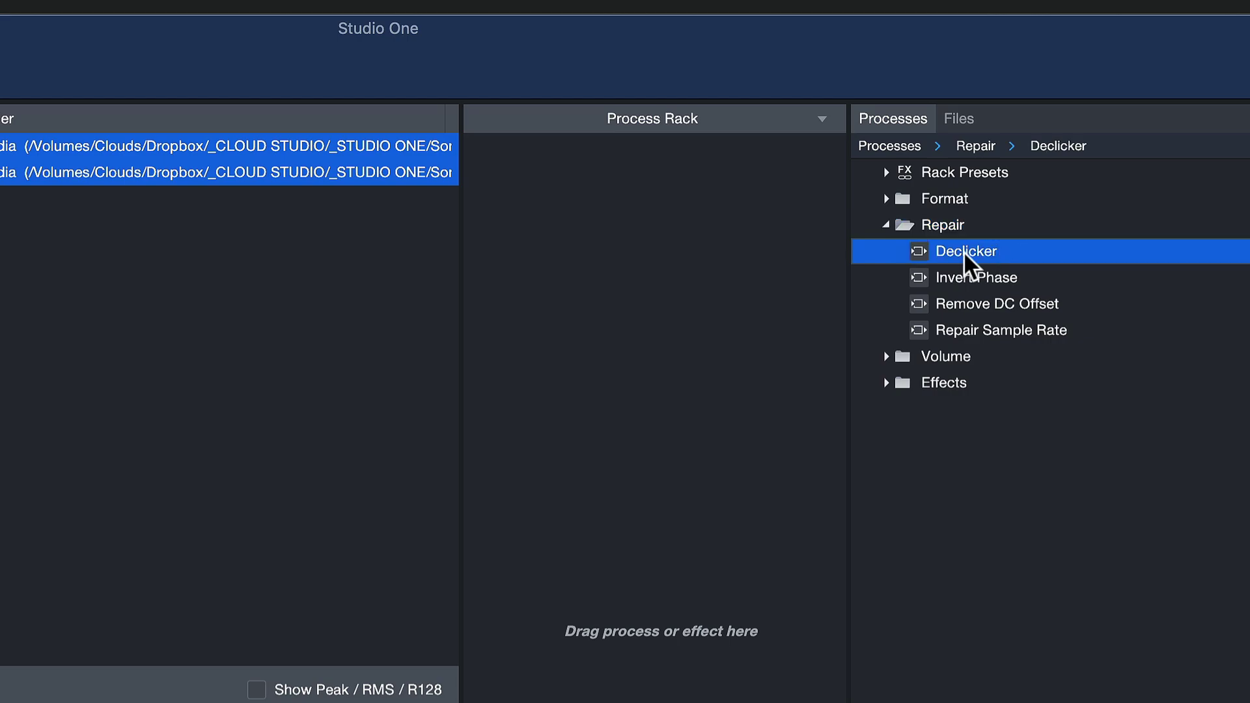
{"action": "left_click_drag", "start_coordinate": [967, 251], "coordinate": [650, 204]}
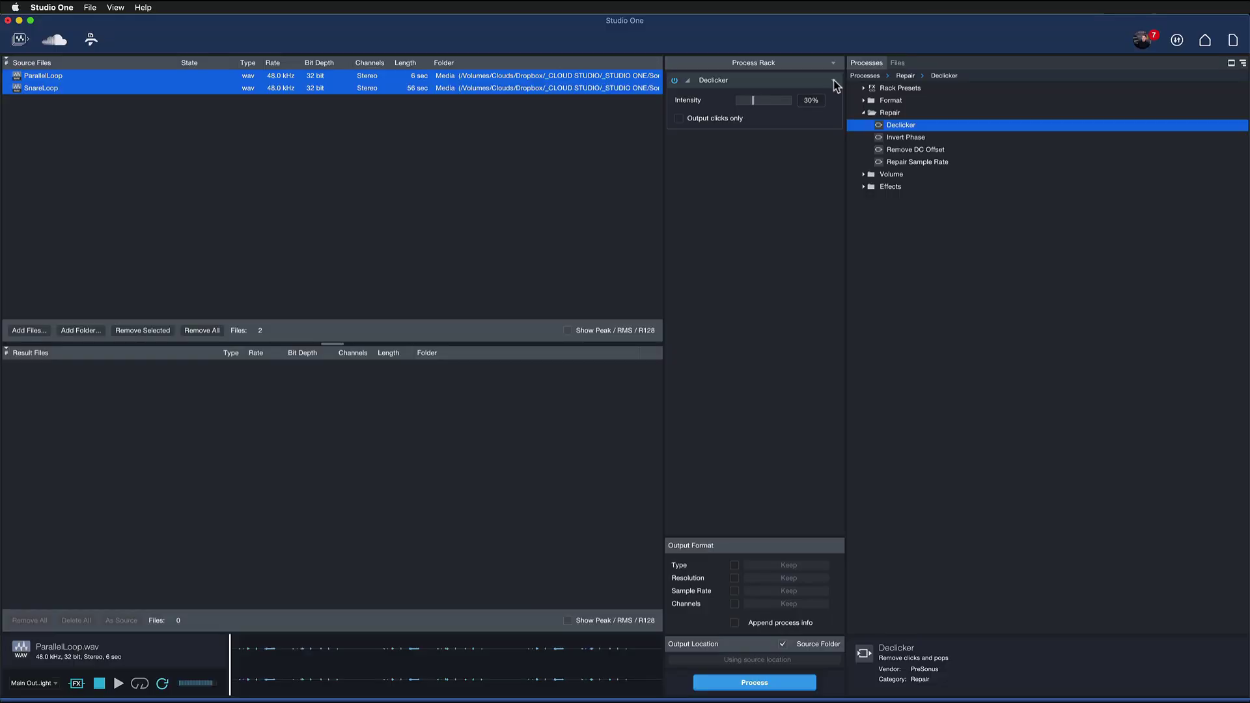
{"action": "left_click", "coordinate": [833, 80]}
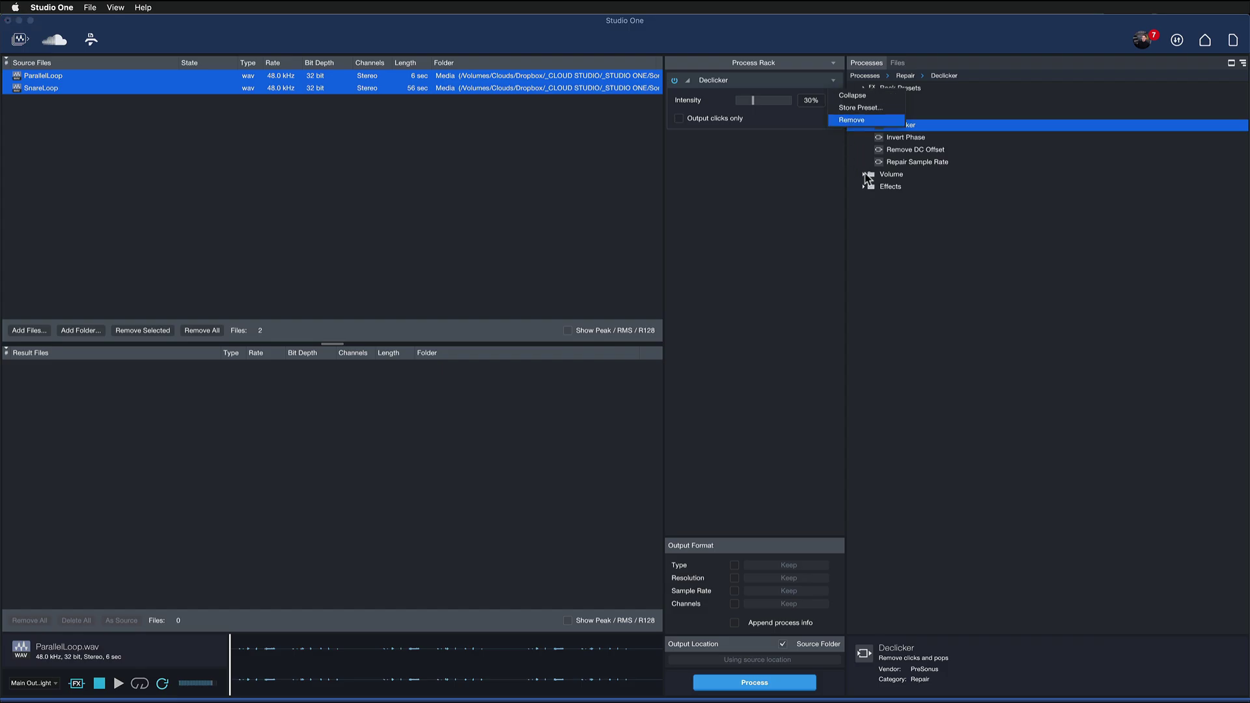
{"action": "left_click", "coordinate": [866, 121]}
{"action": "left_click_drag", "start_coordinate": [488, 189], "coordinate": [384, 98]}
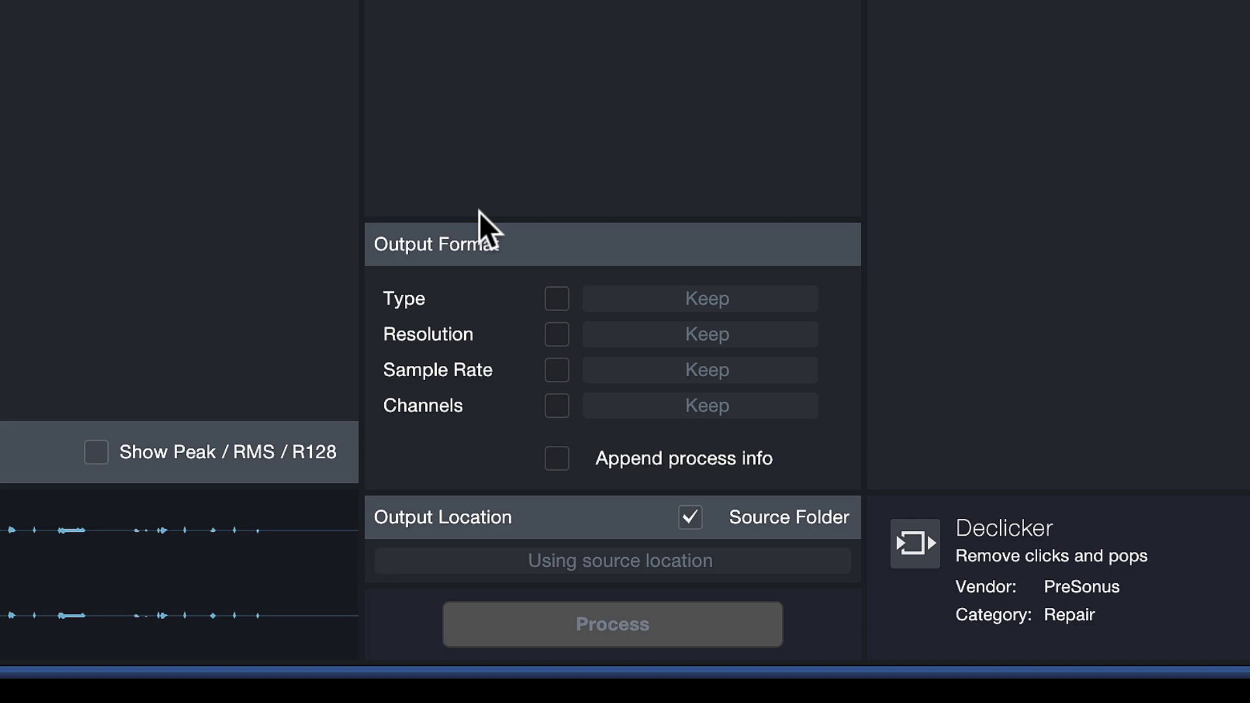
{"action": "left_click", "coordinate": [556, 370]}
{"action": "left_click", "coordinate": [691, 371]}
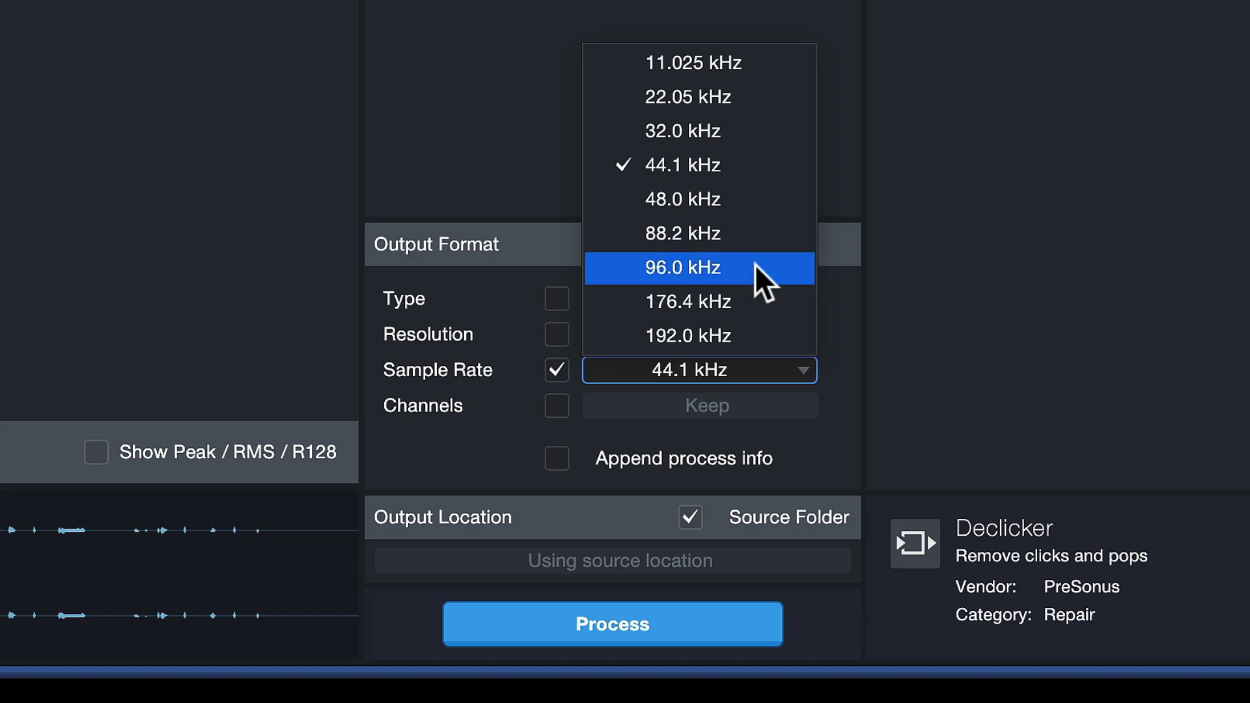
{"action": "left_click", "coordinate": [762, 280]}
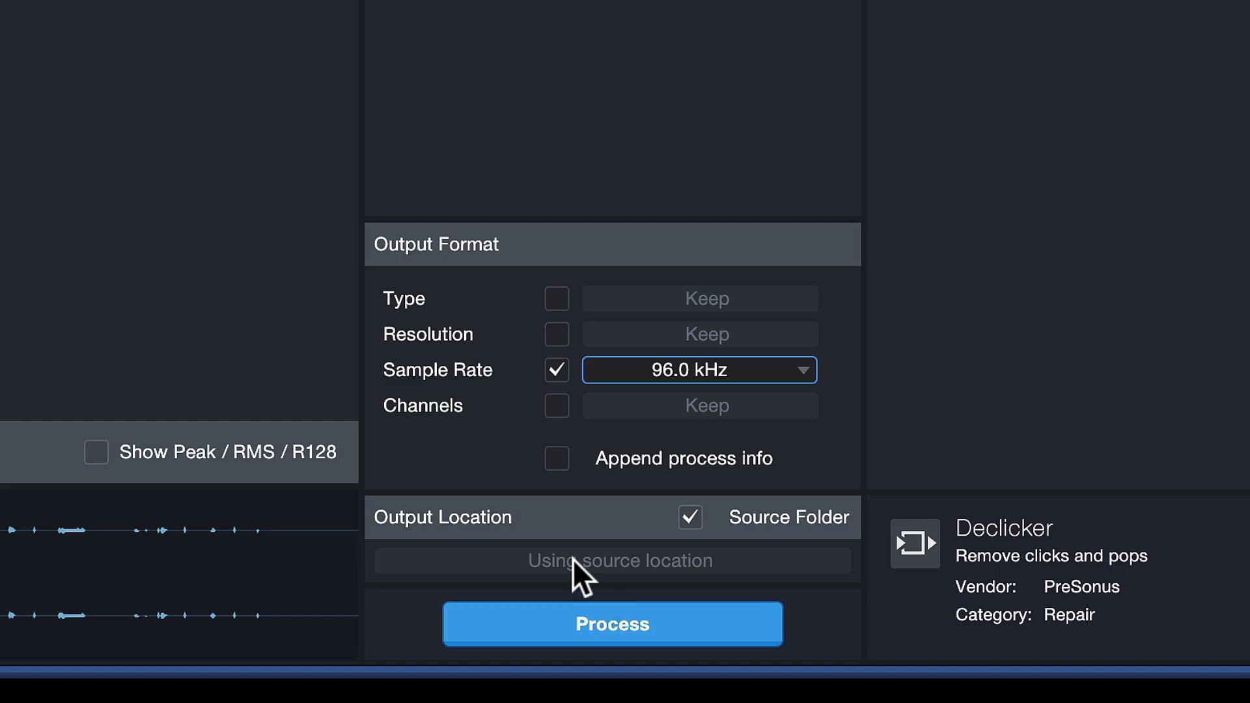
{"action": "left_click", "coordinate": [689, 518]}
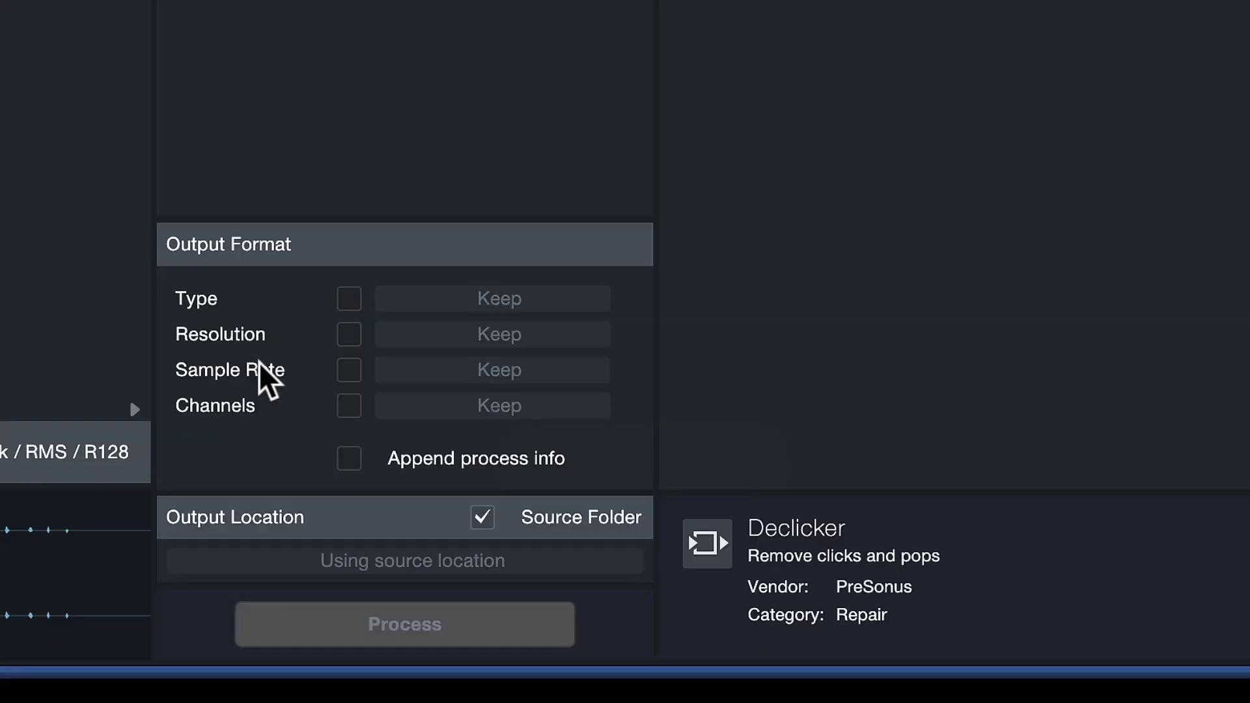
Try 16 Bit output resolution, switch it back off, then enable Type conversion to Wave File.
{"action": "left_click", "coordinate": [344, 332]}
{"action": "left_click", "coordinate": [440, 333]}
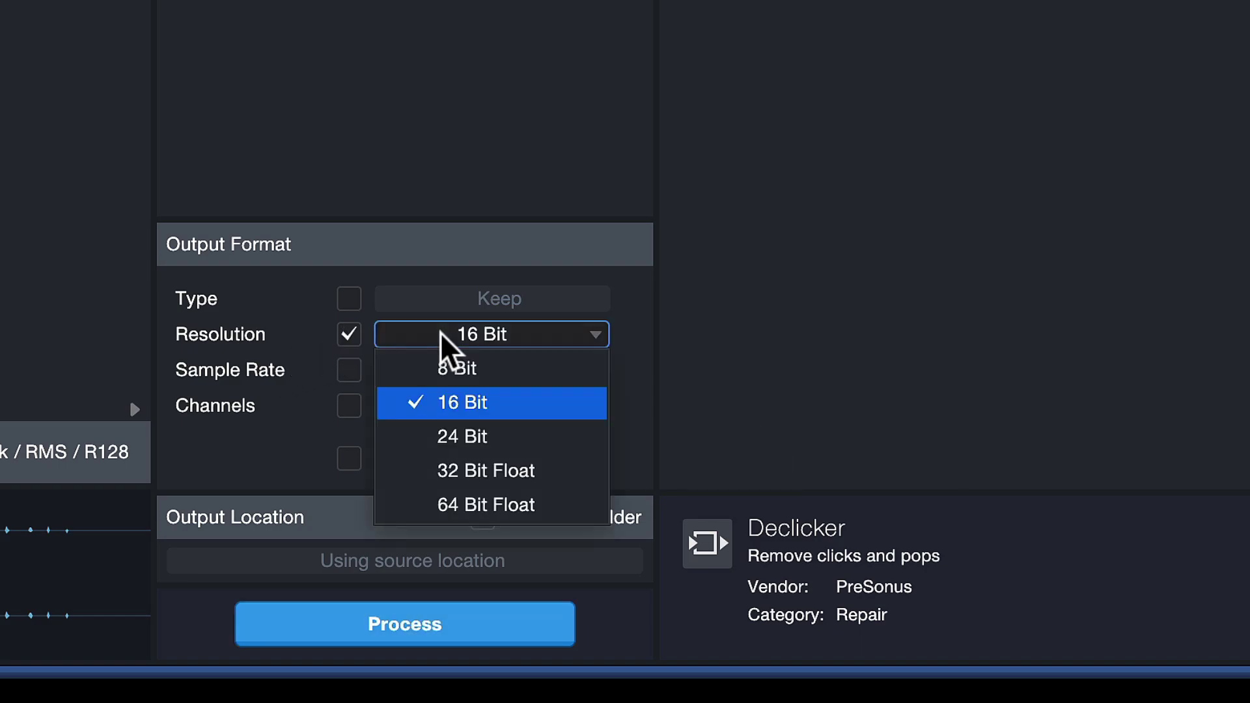
{"action": "left_click", "coordinate": [349, 328]}
{"action": "left_click", "coordinate": [349, 332]}
{"action": "left_click", "coordinate": [349, 298]}
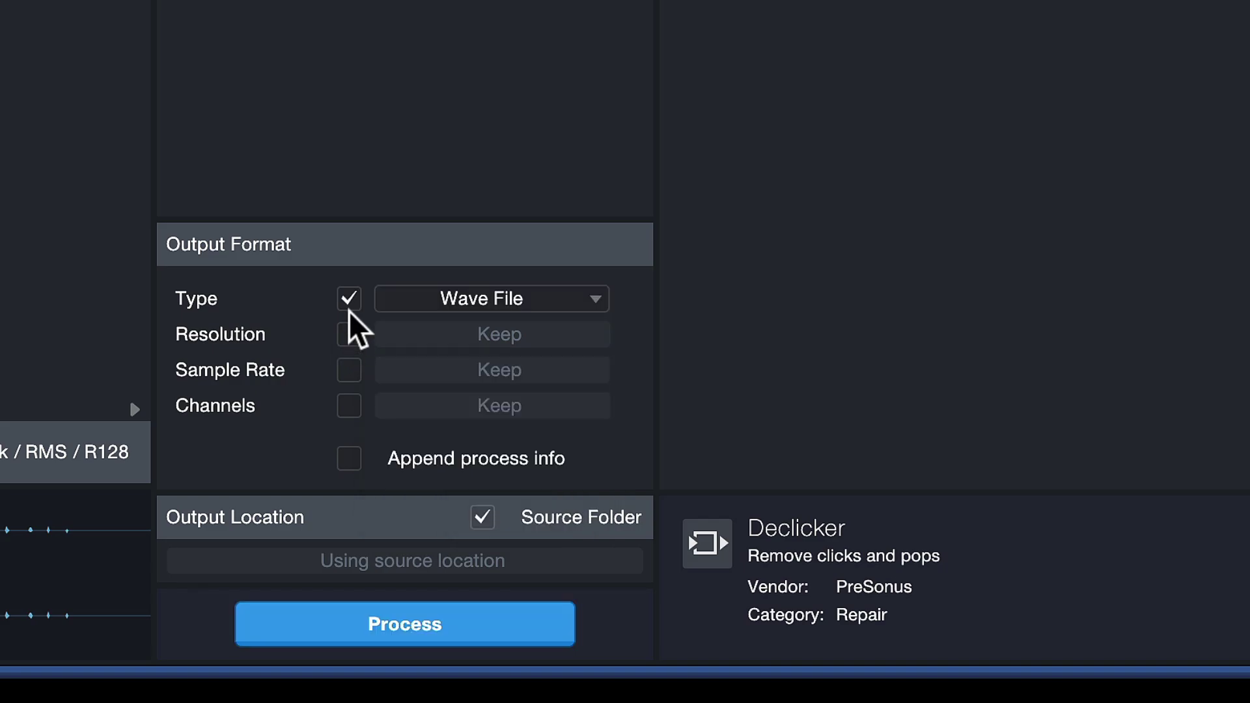
{"action": "left_click", "coordinate": [464, 299]}
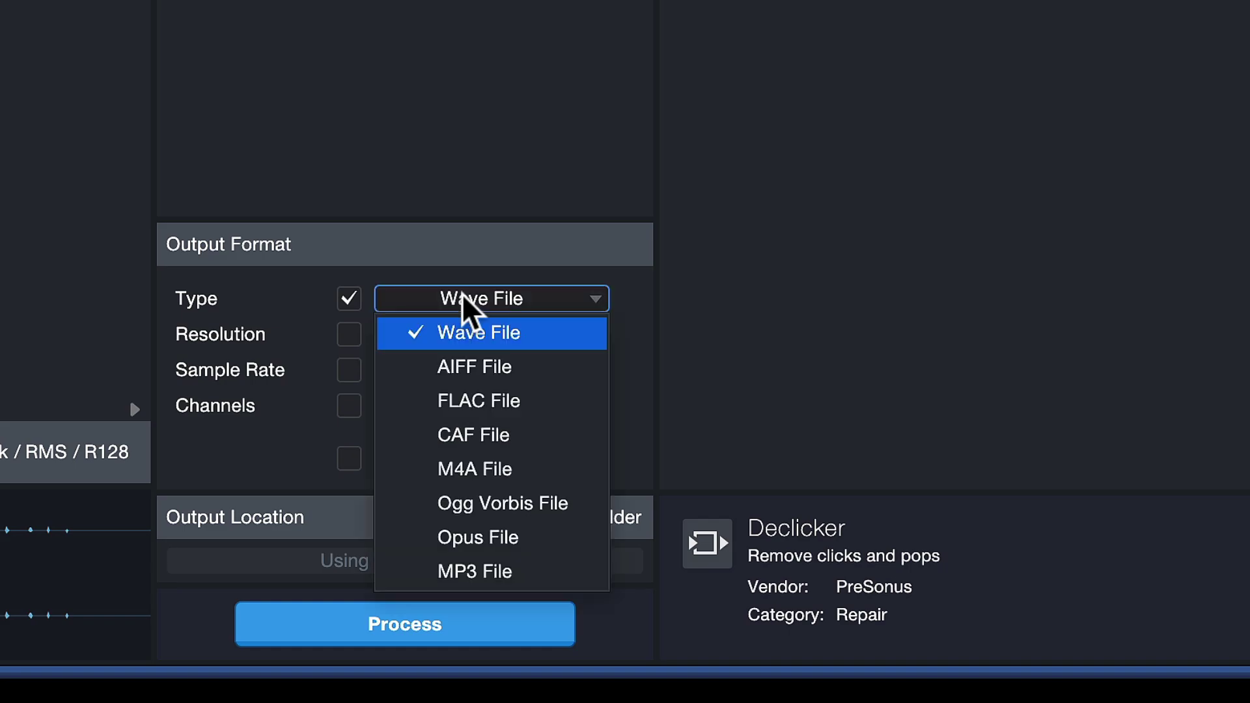